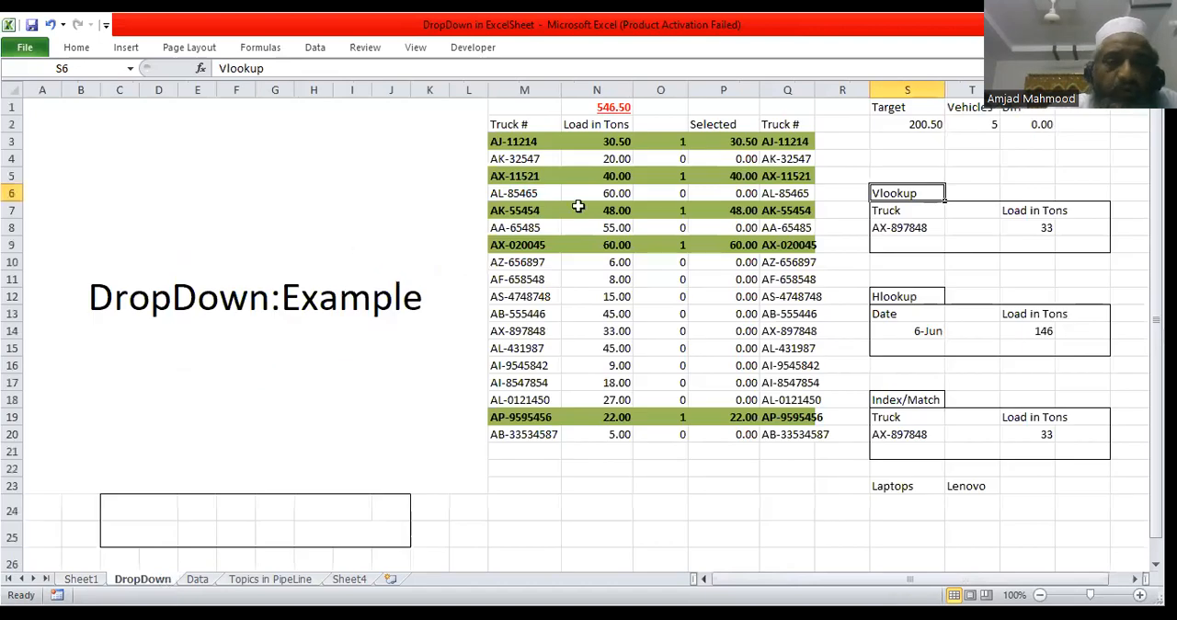
Step: Examine the truck list and the Vlookup, Hlookup and Index/Match lookup examples on the DropDown sheet
left_click(517, 141)
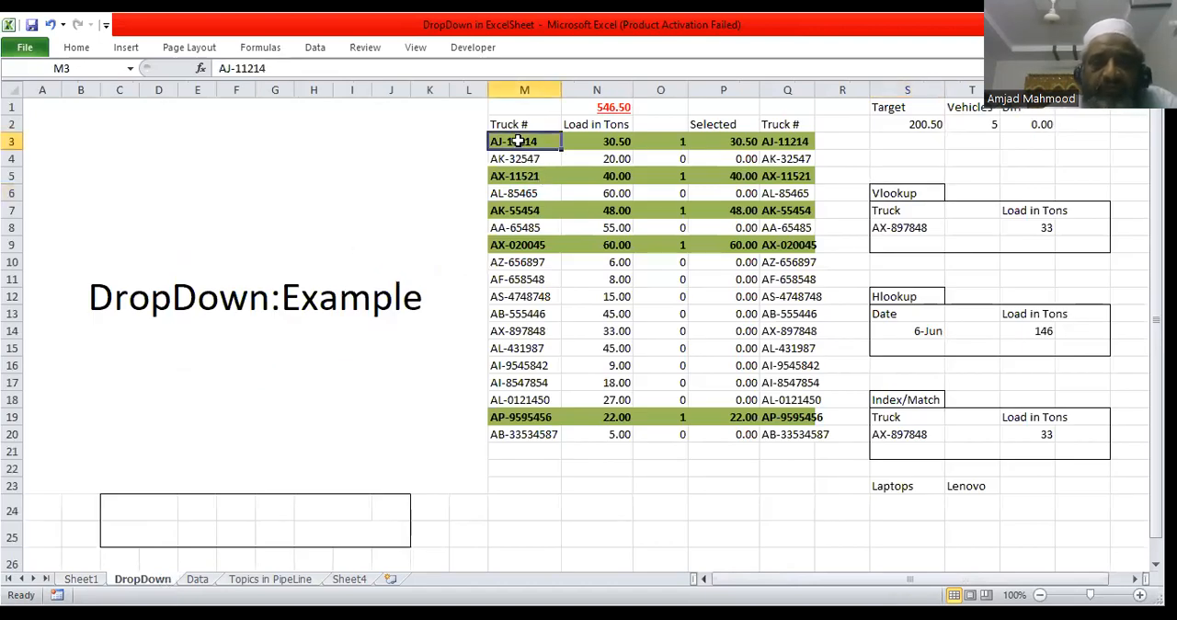
left_click(891, 192)
left_click(890, 227)
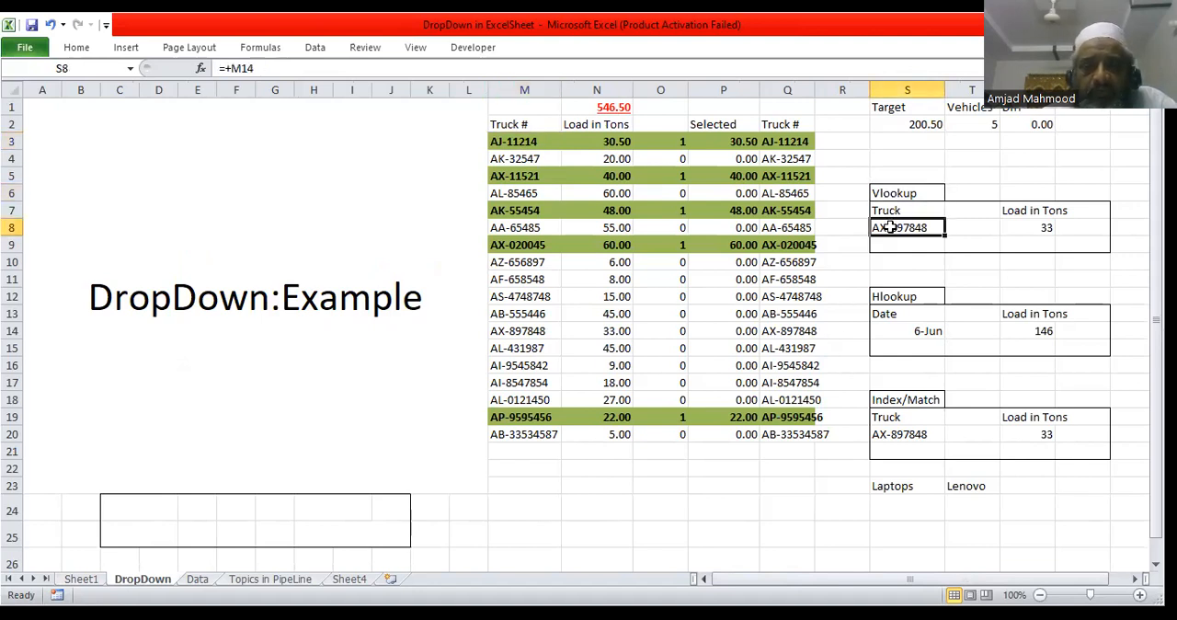
left_click(907, 331)
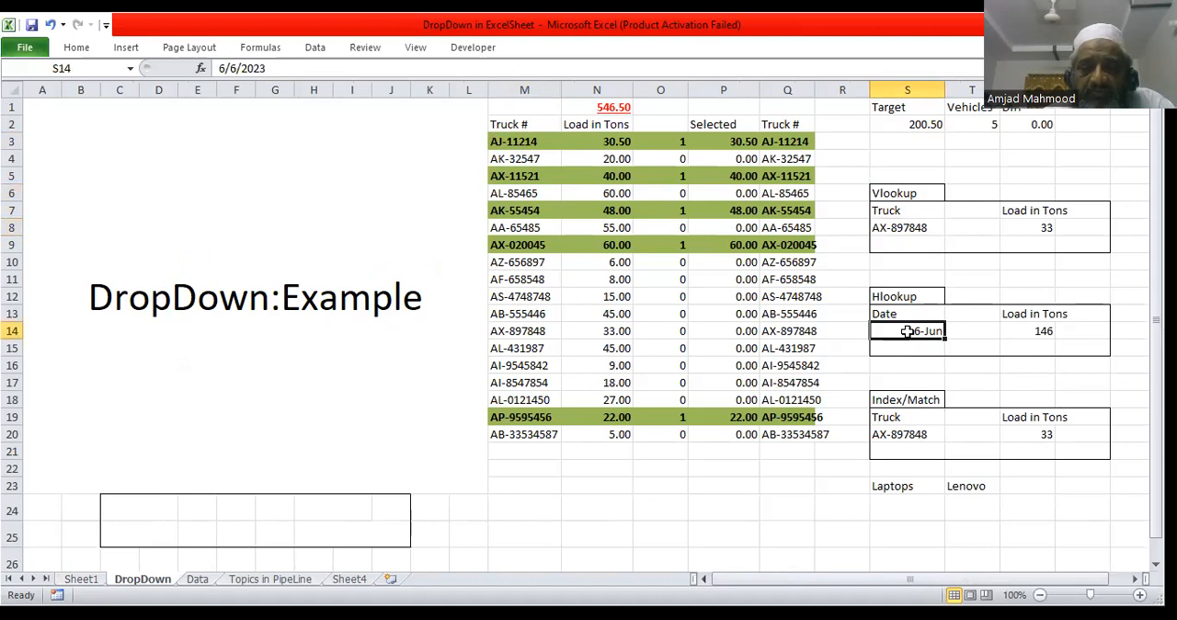
left_click(892, 195)
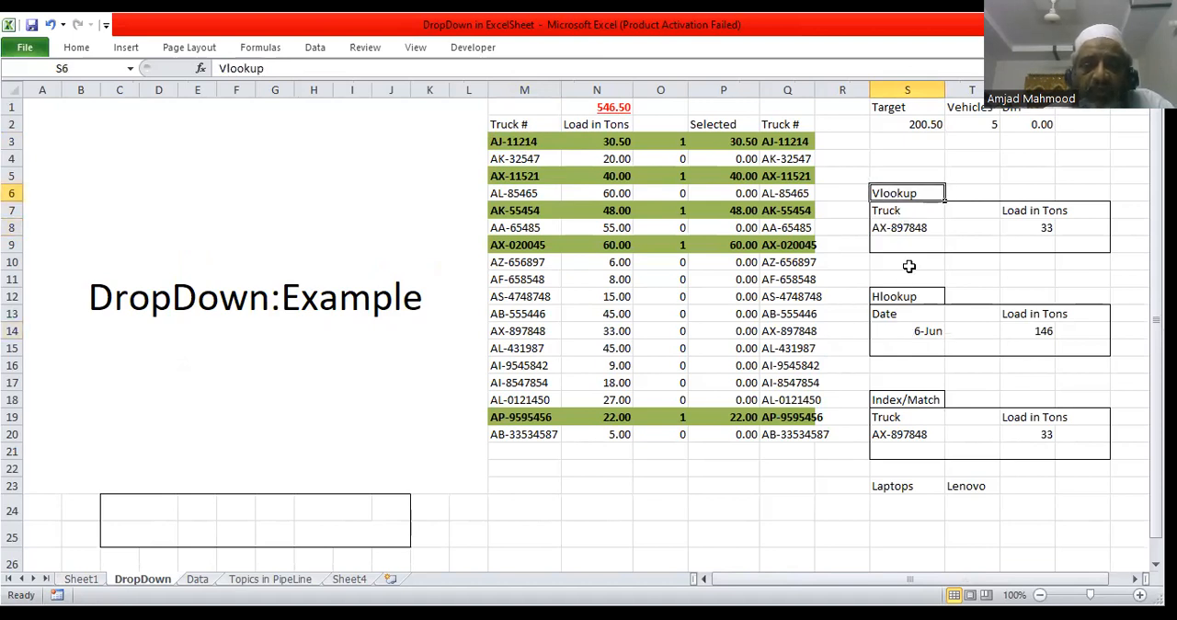
left_click(910, 300)
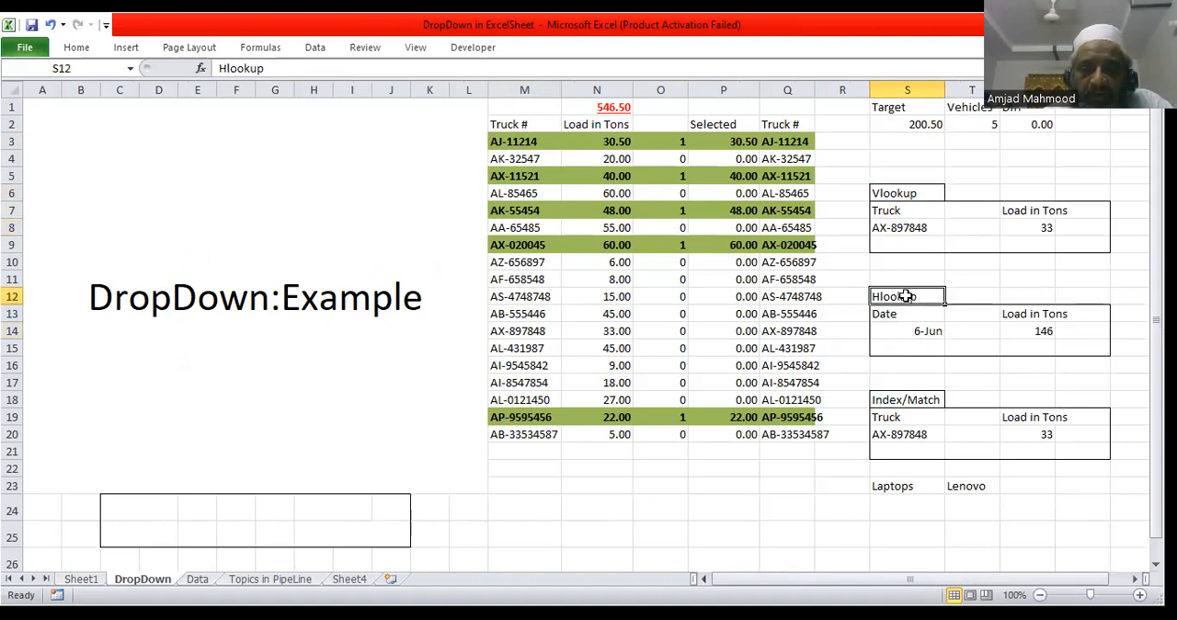
left_click(903, 399)
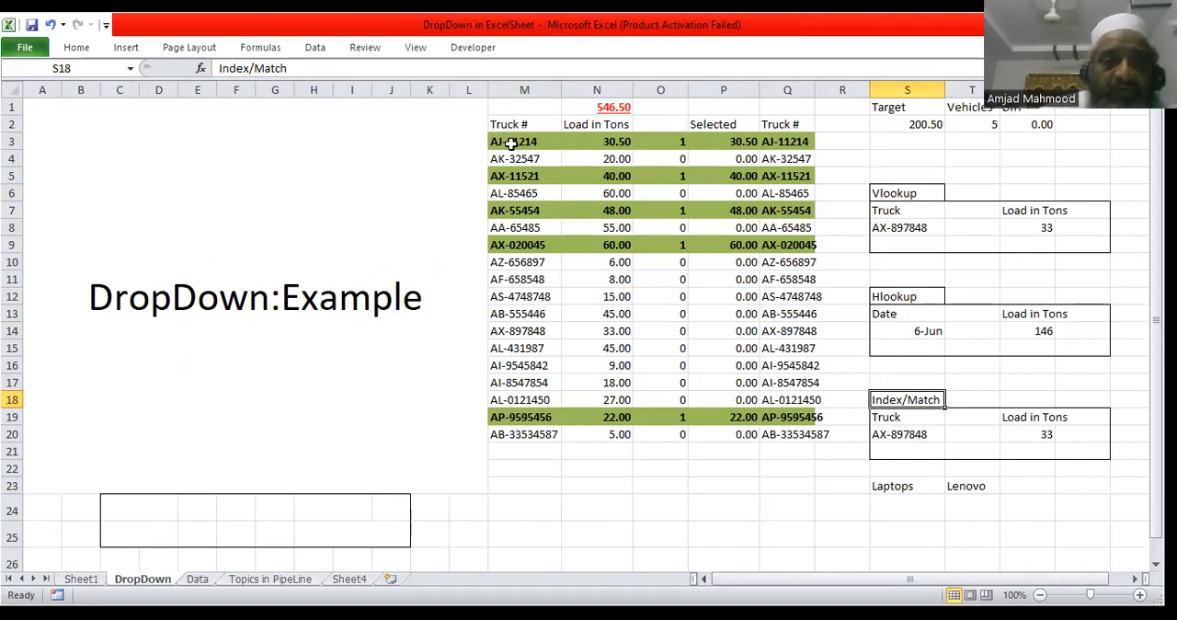
Step: Enter AF-658548 as the truck in cell S8 of the Vlookup example
left_click(893, 226)
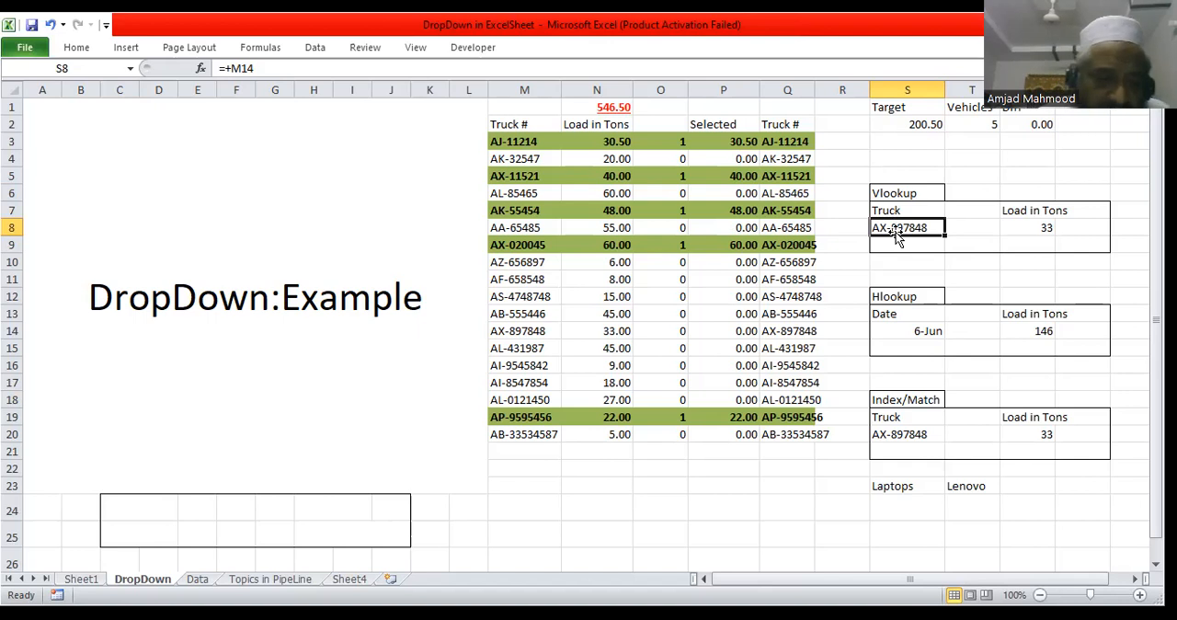
type("AF")
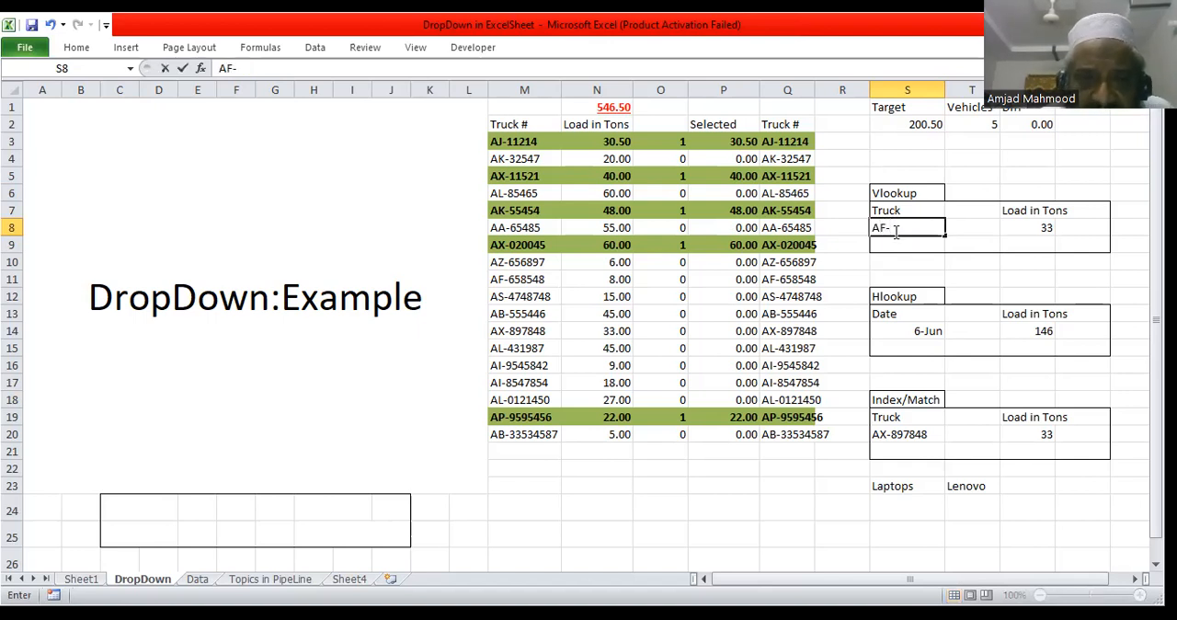
type("-65")
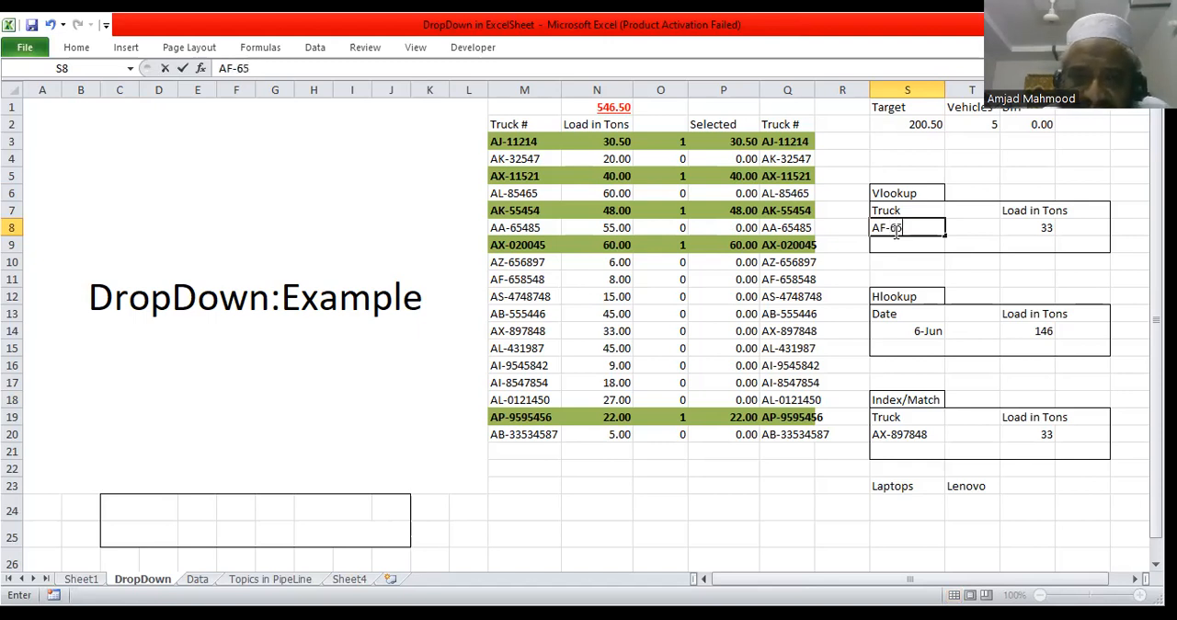
type("8548")
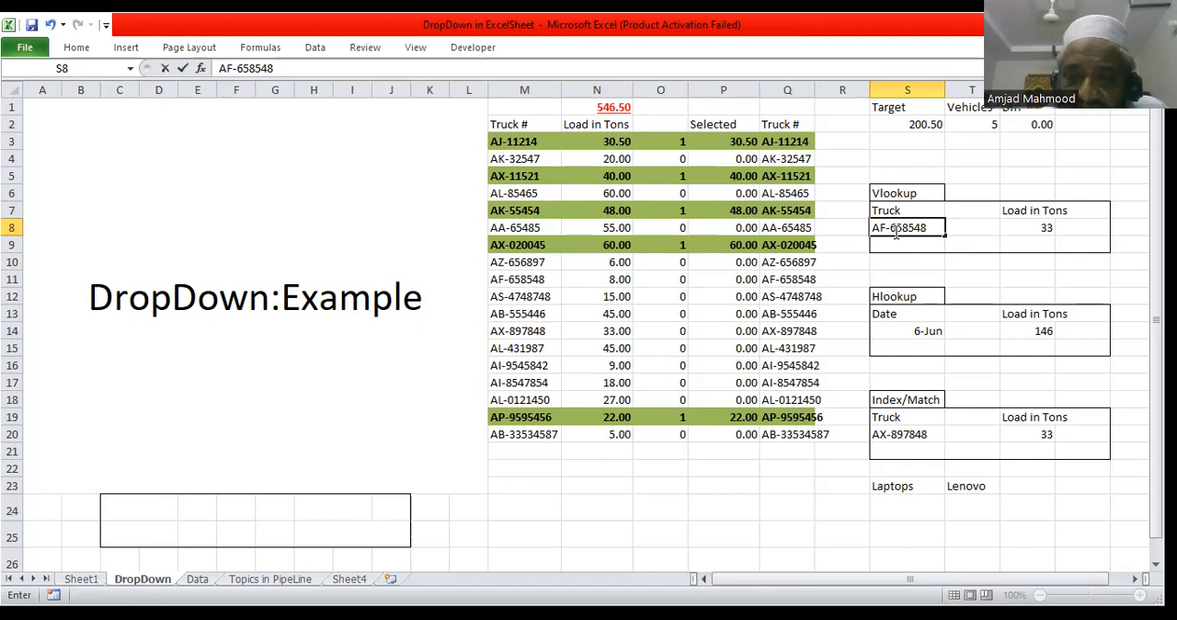
key("Return")
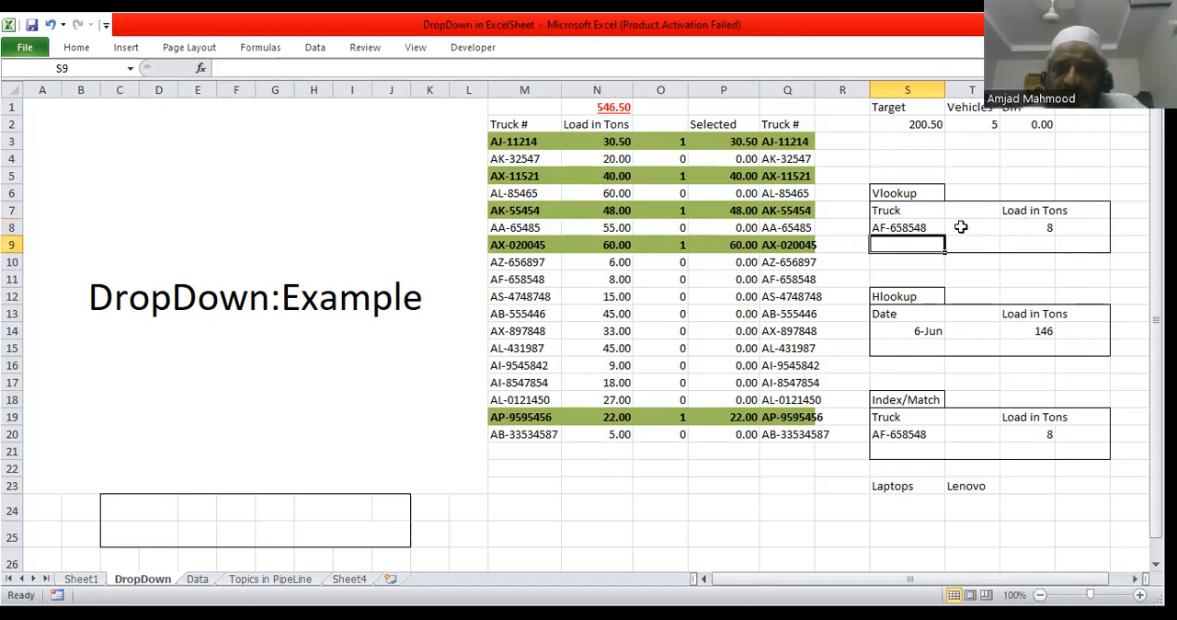
left_click(907, 228)
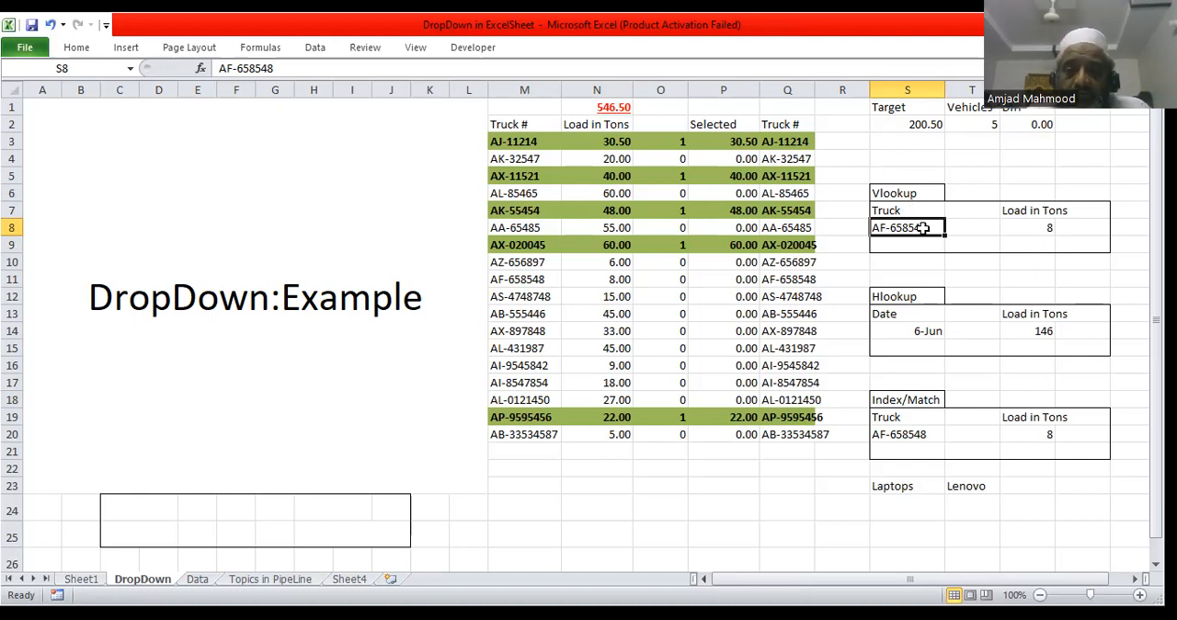
left_click(909, 244)
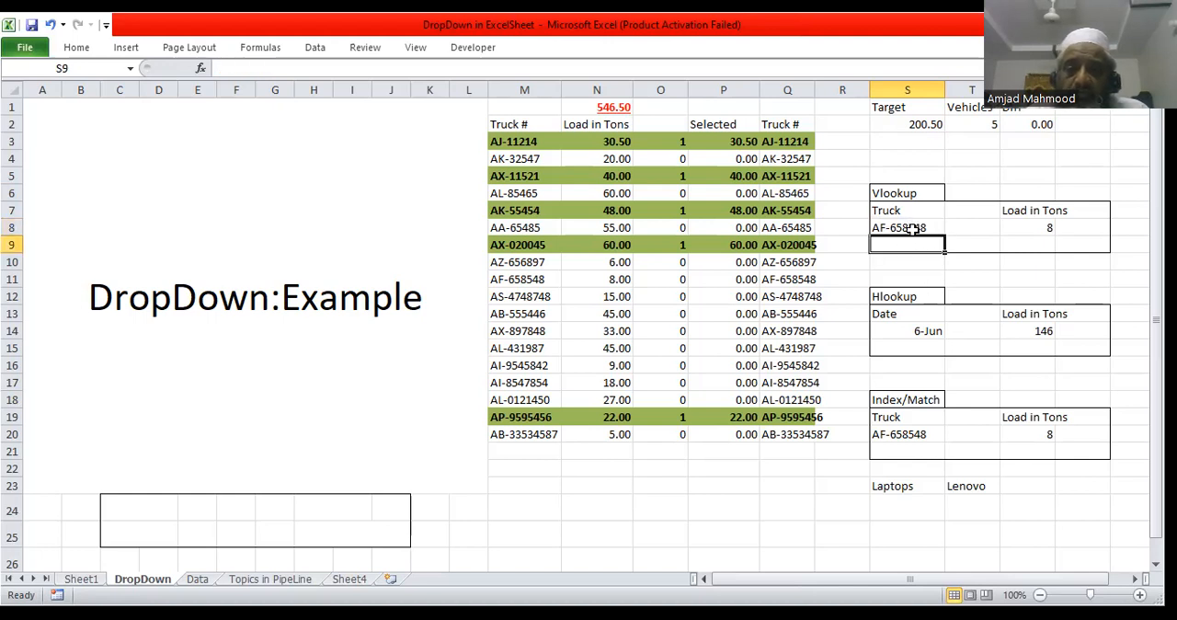
left_click(913, 226)
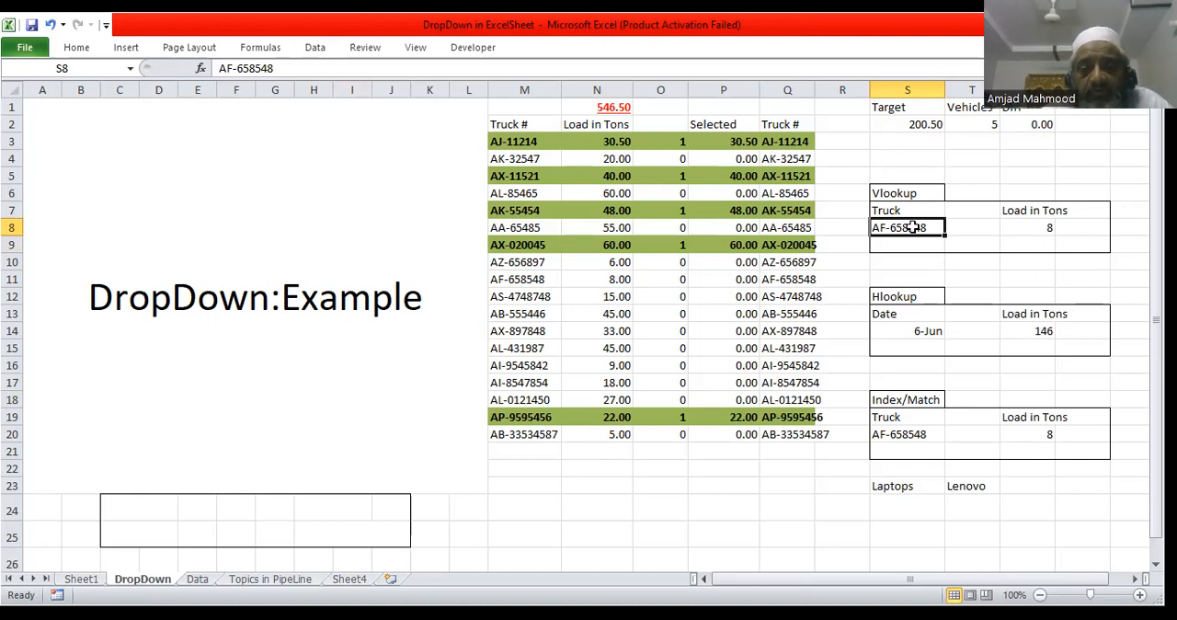
left_click(885, 266)
left_click(893, 227)
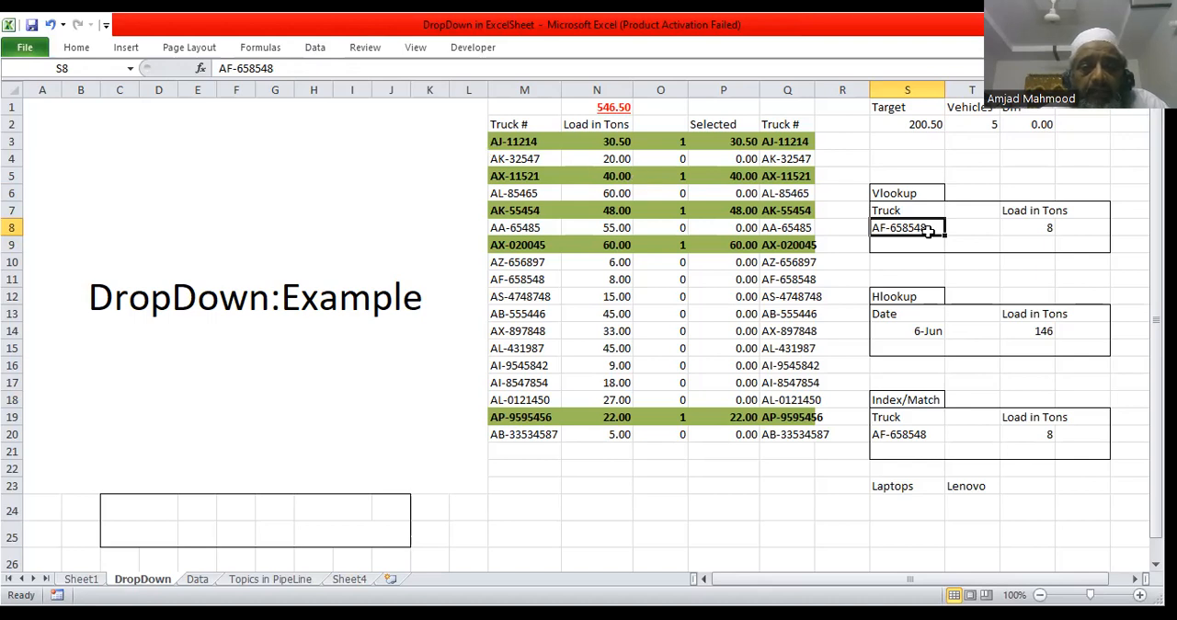
left_click(318, 48)
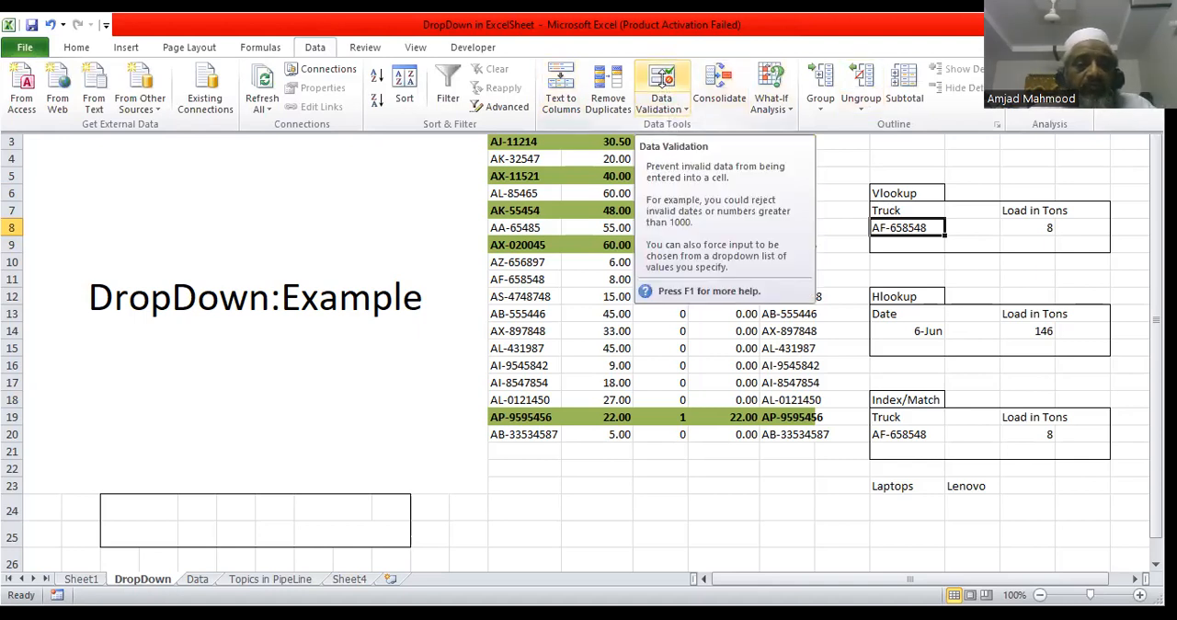
left_click(662, 81)
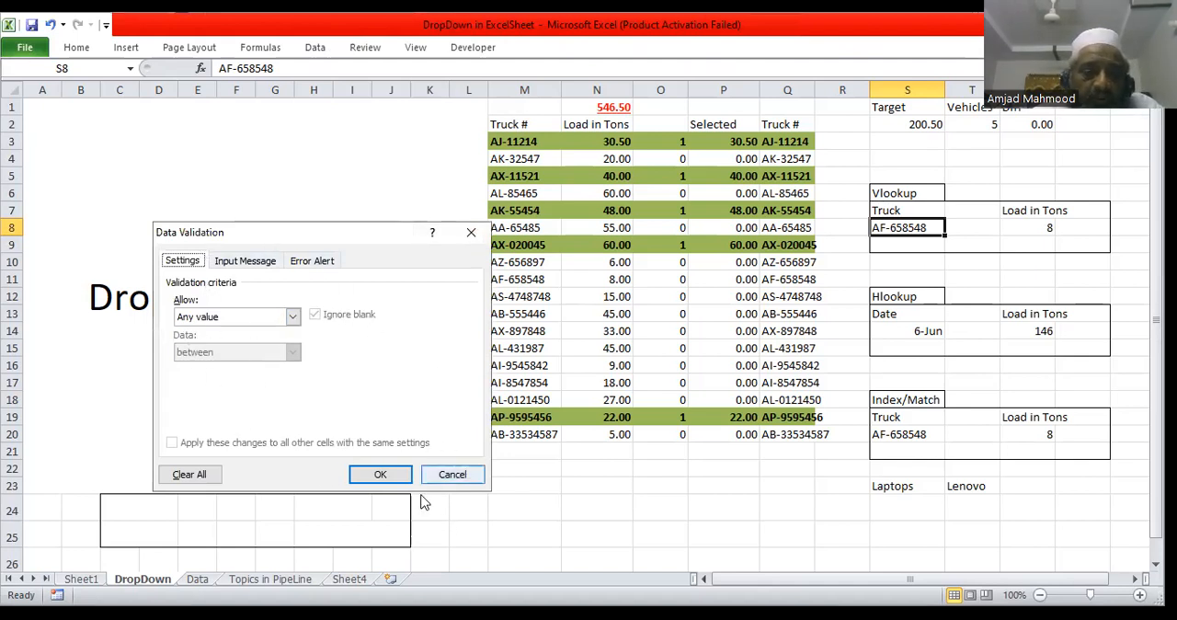
left_click(471, 232)
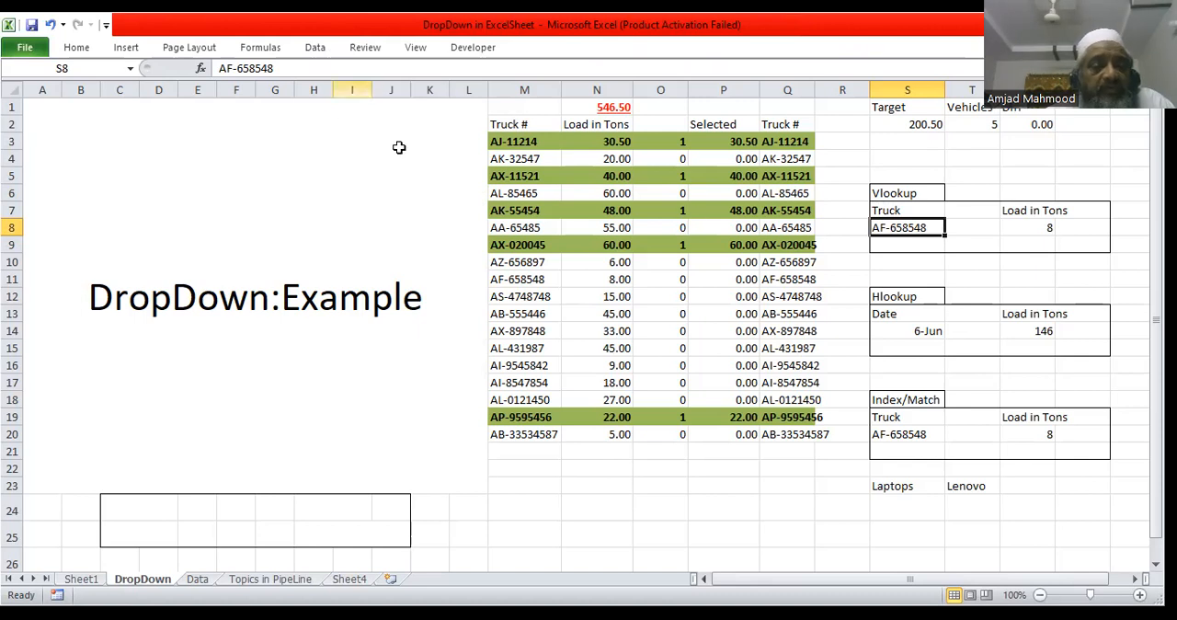
Step: Name the truck number range M3:M20 as Trucks
left_click_drag(504, 123, 522, 434)
left_click(520, 141)
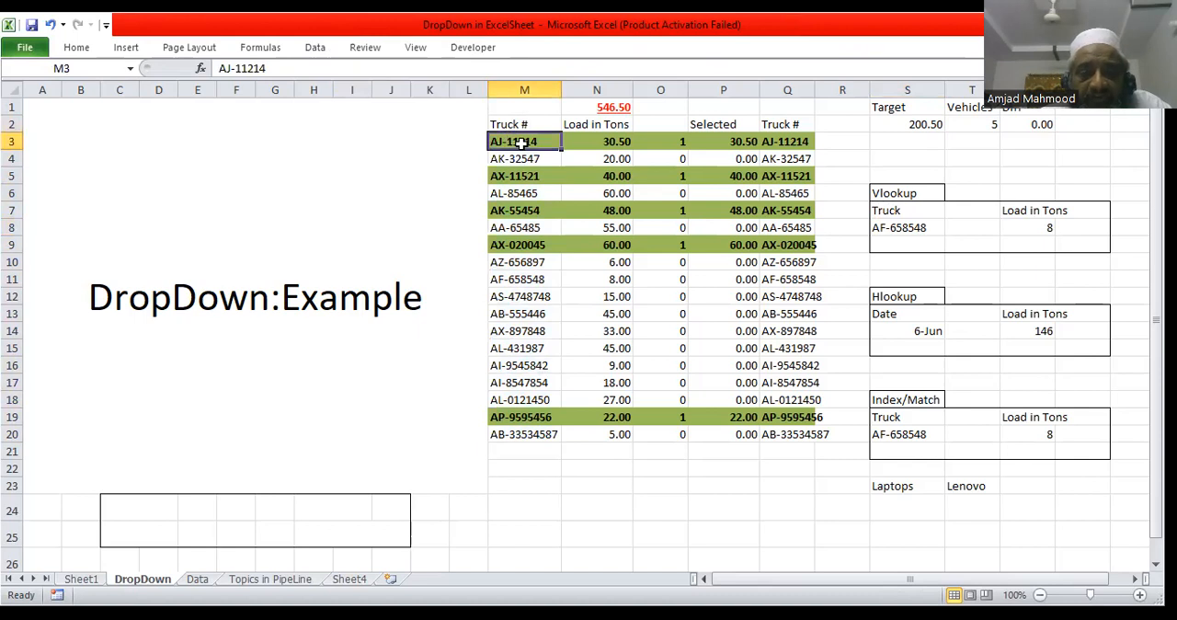
left_click_drag(520, 141, 536, 428)
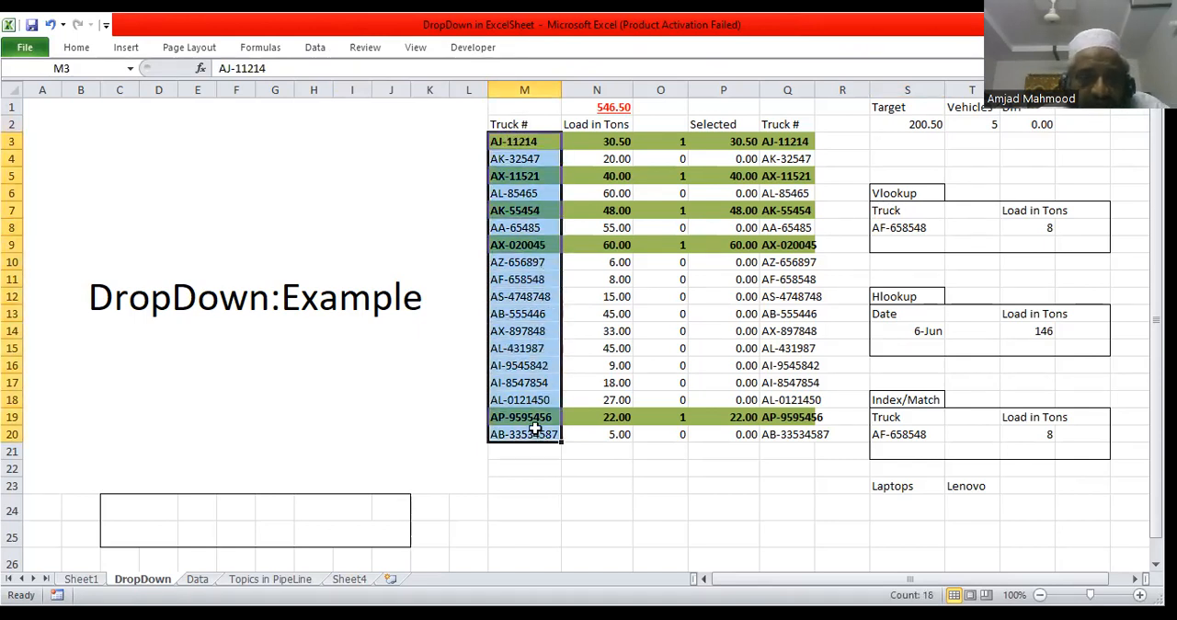
left_click(81, 68)
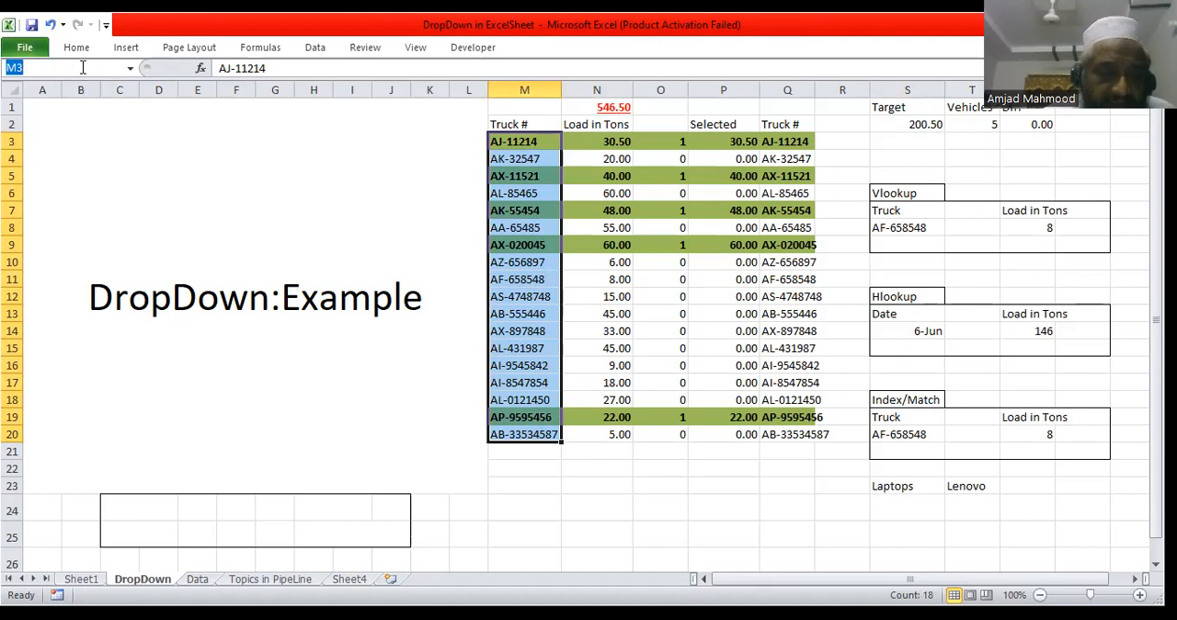
type("Trucks")
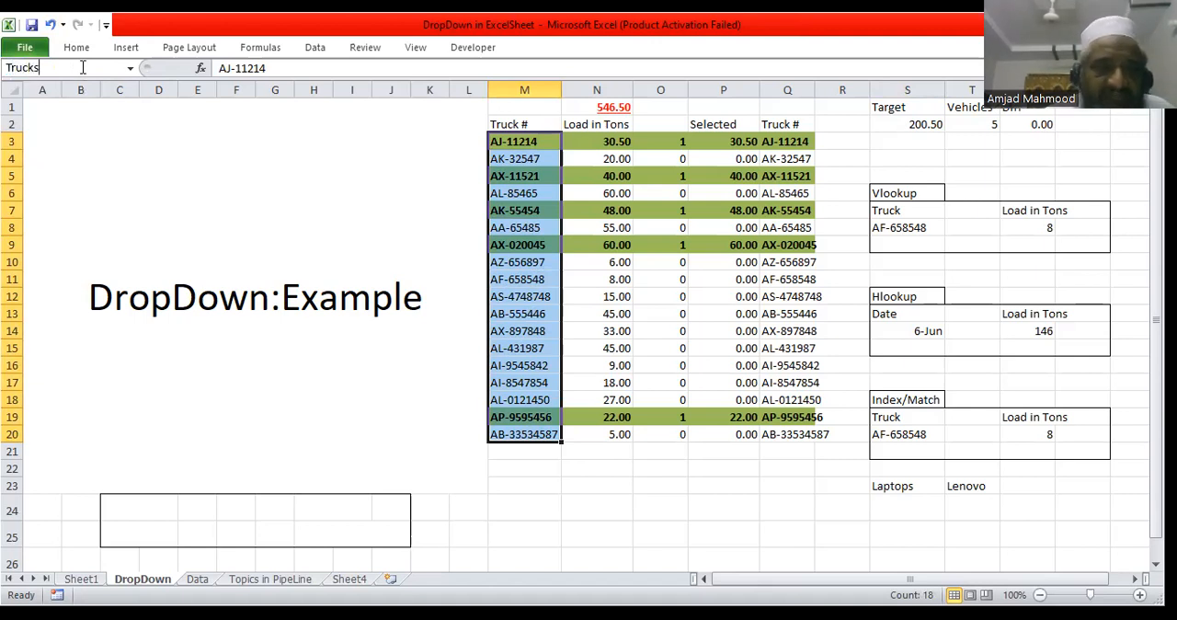
key("Return")
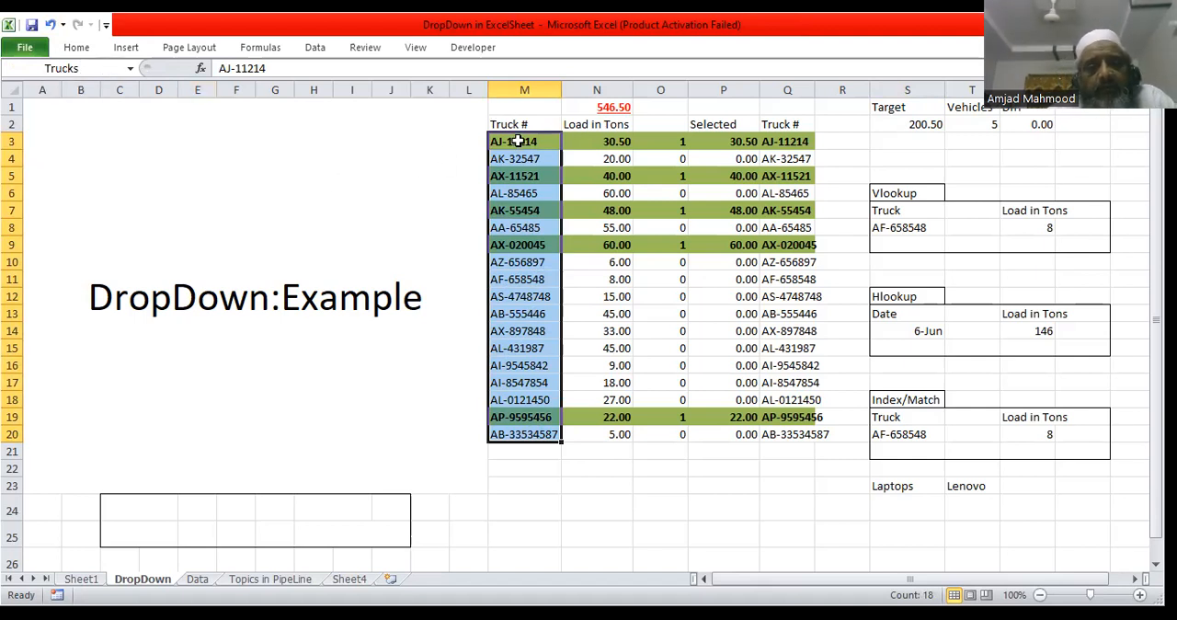
Step: Check the Trucks named range by going to it from cell Q12 and from Sheet1
left_click(794, 296)
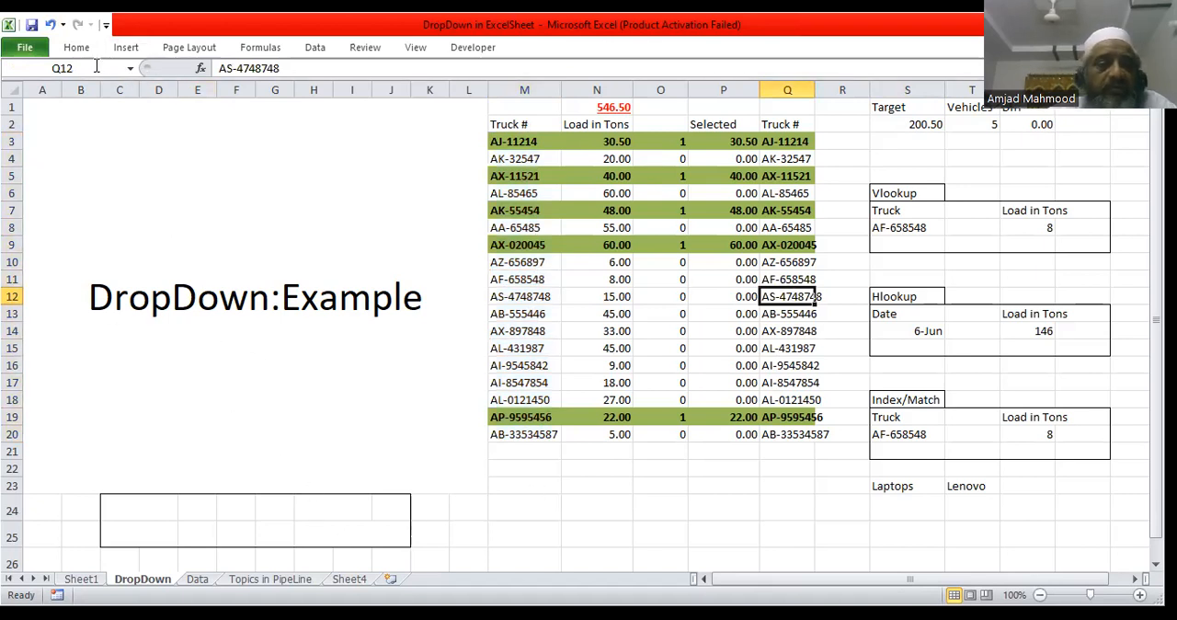
left_click(130, 69)
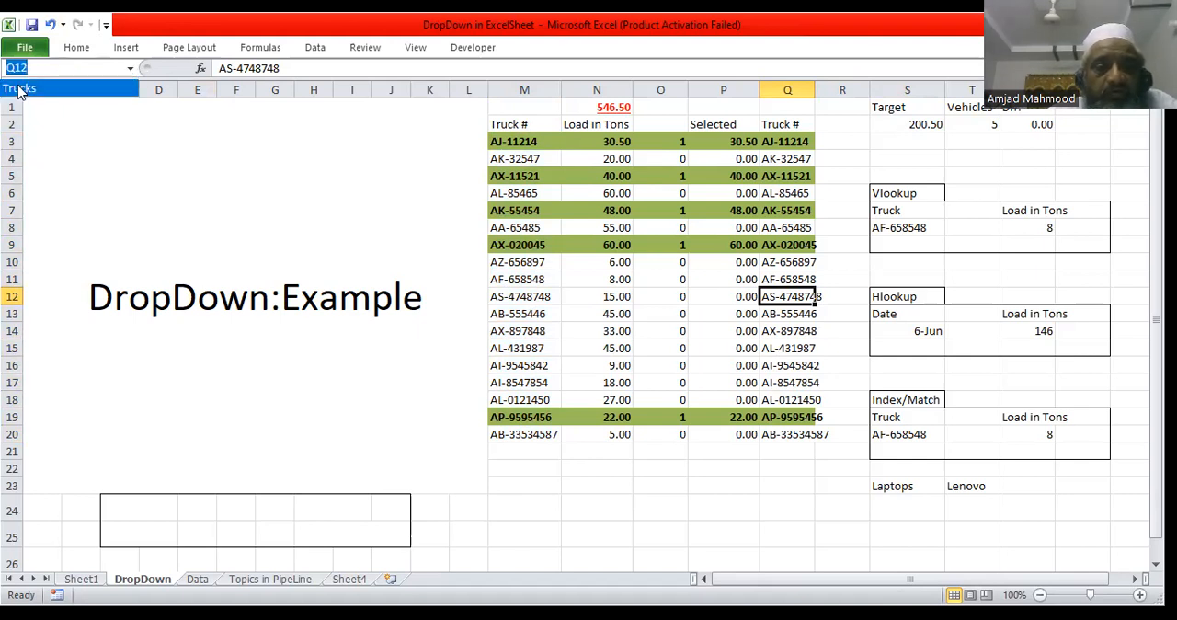
left_click(19, 89)
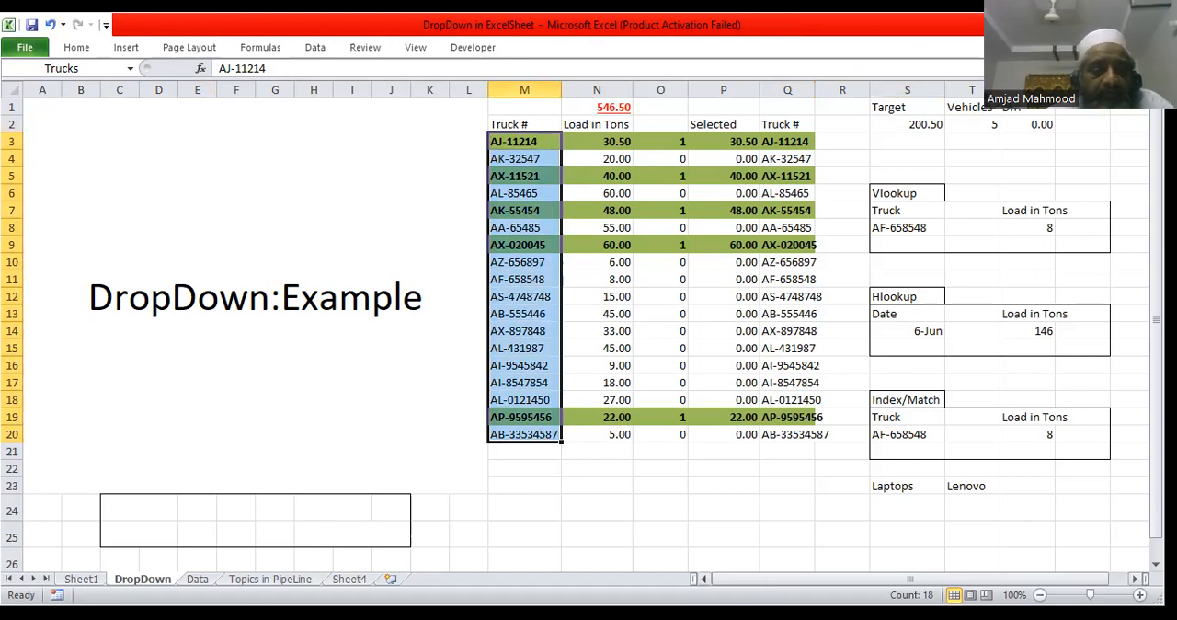
left_click(79, 578)
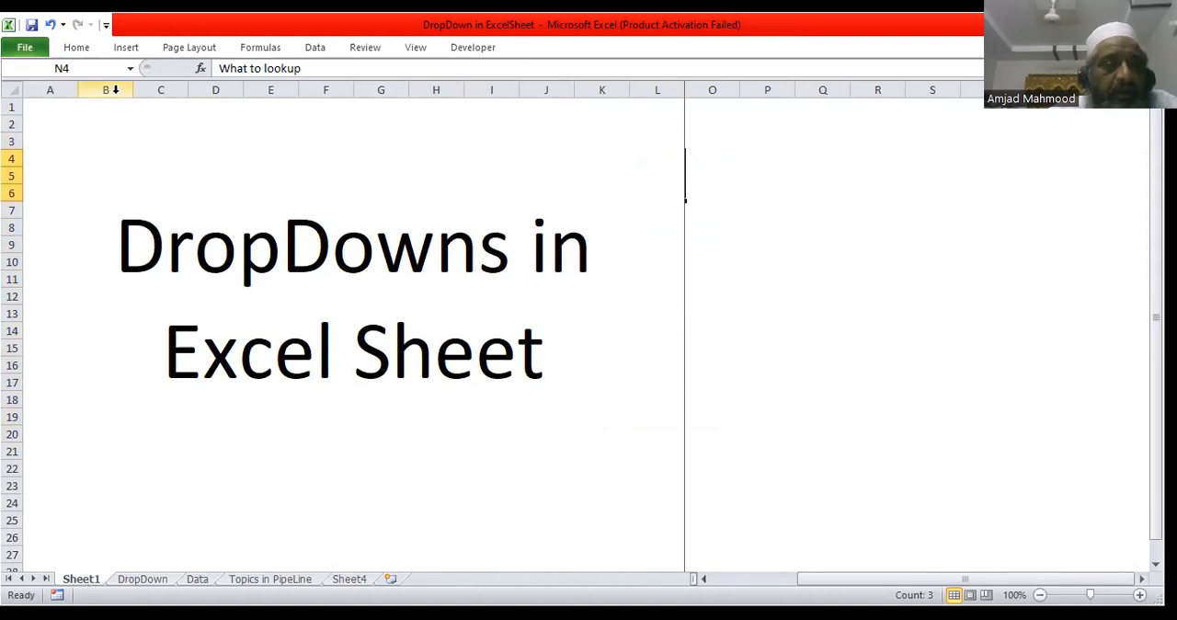
left_click(131, 69)
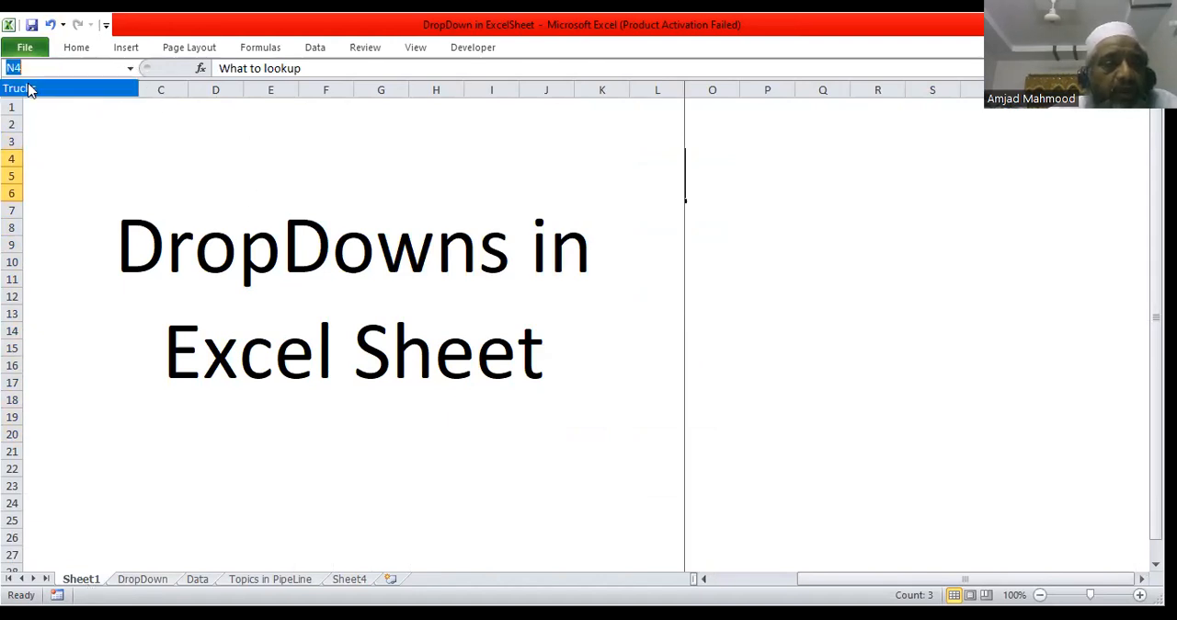
left_click(28, 89)
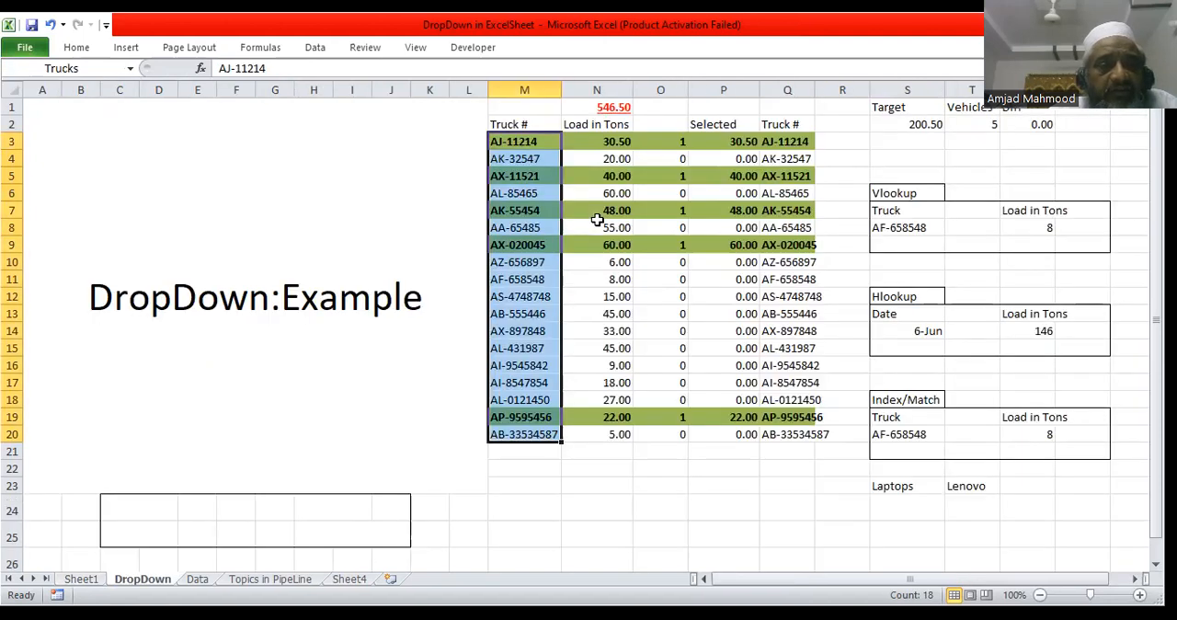
left_click(518, 138)
left_click_drag(517, 138, 522, 434)
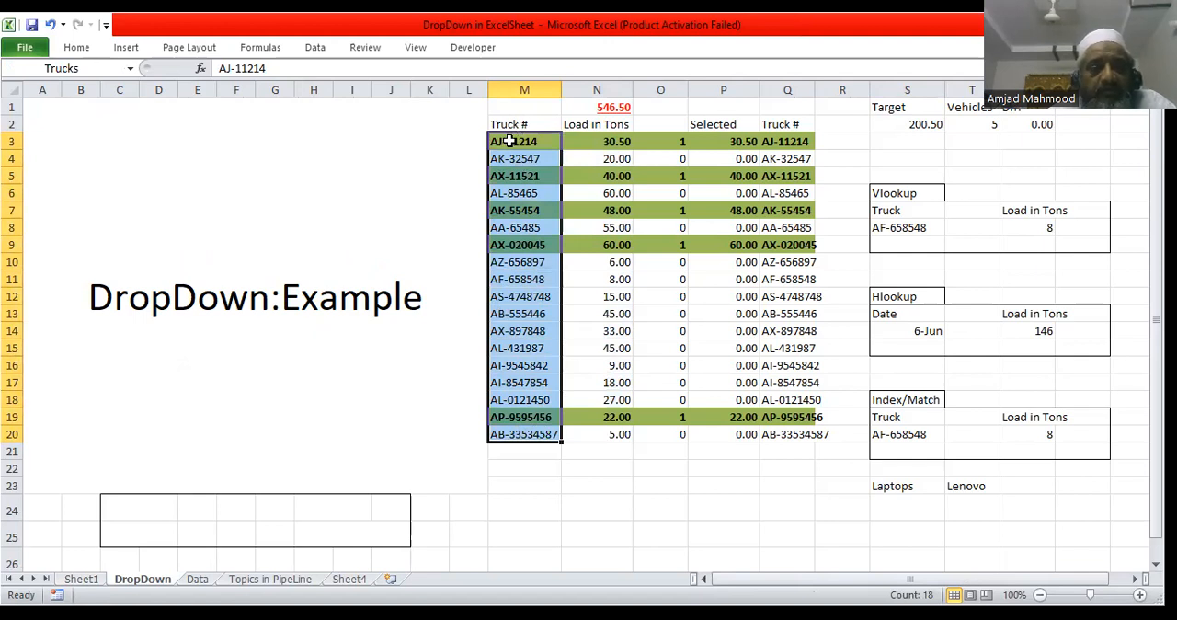
Step: Add data validation to truck cell S8 that allows a List with =Trucks as the source
left_click(913, 228)
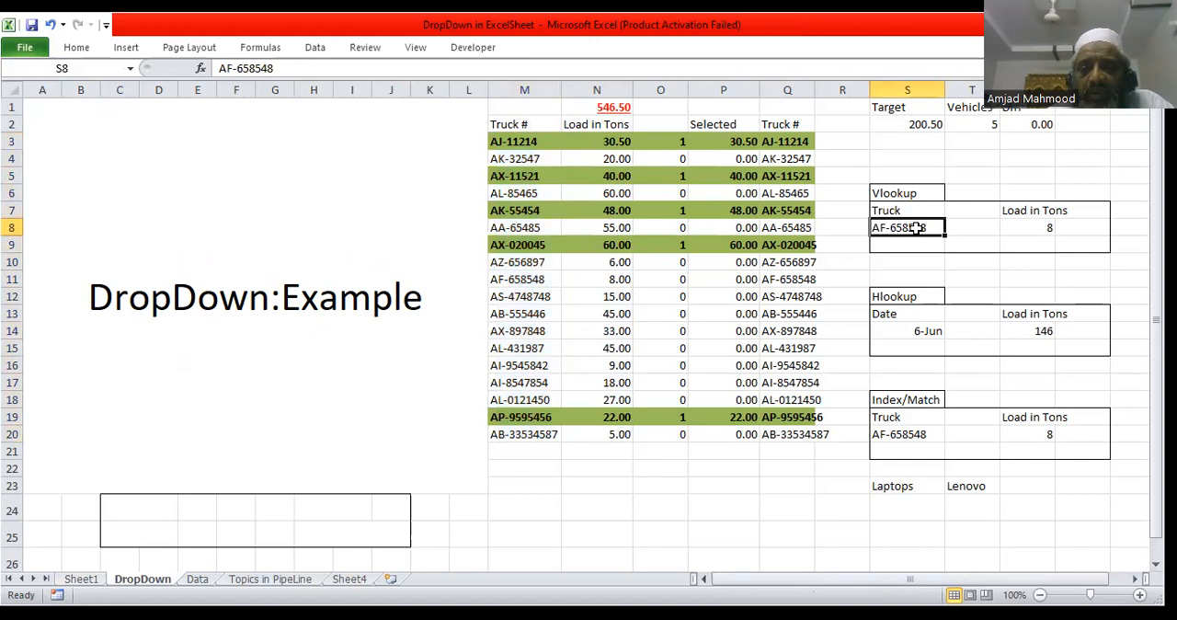
left_click(314, 47)
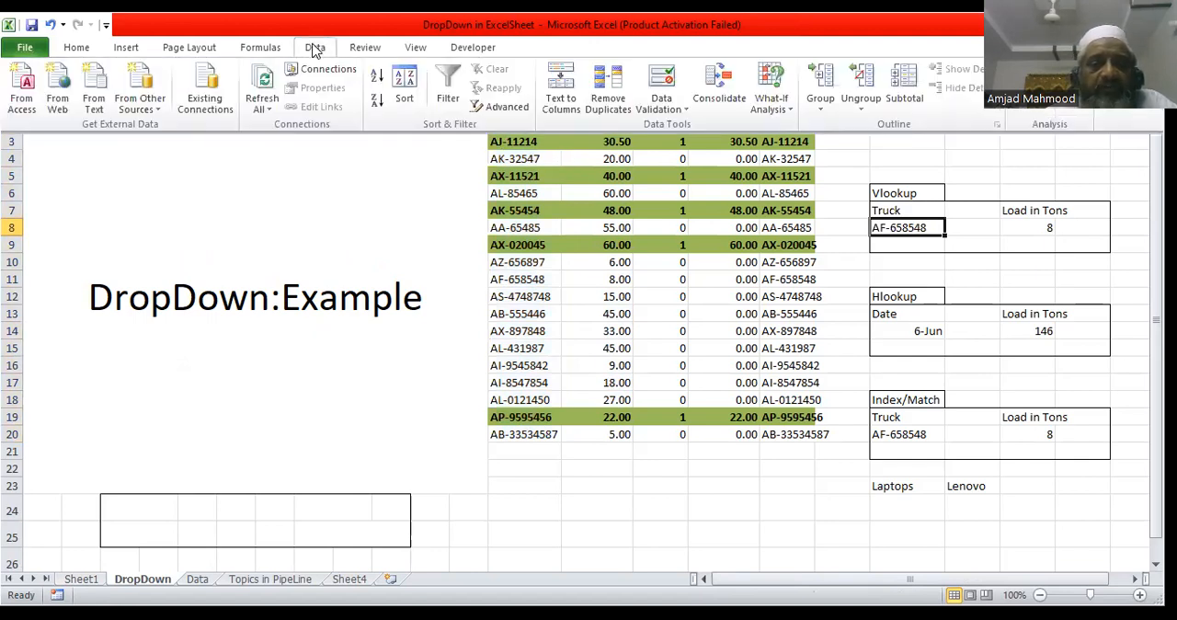
left_click(668, 87)
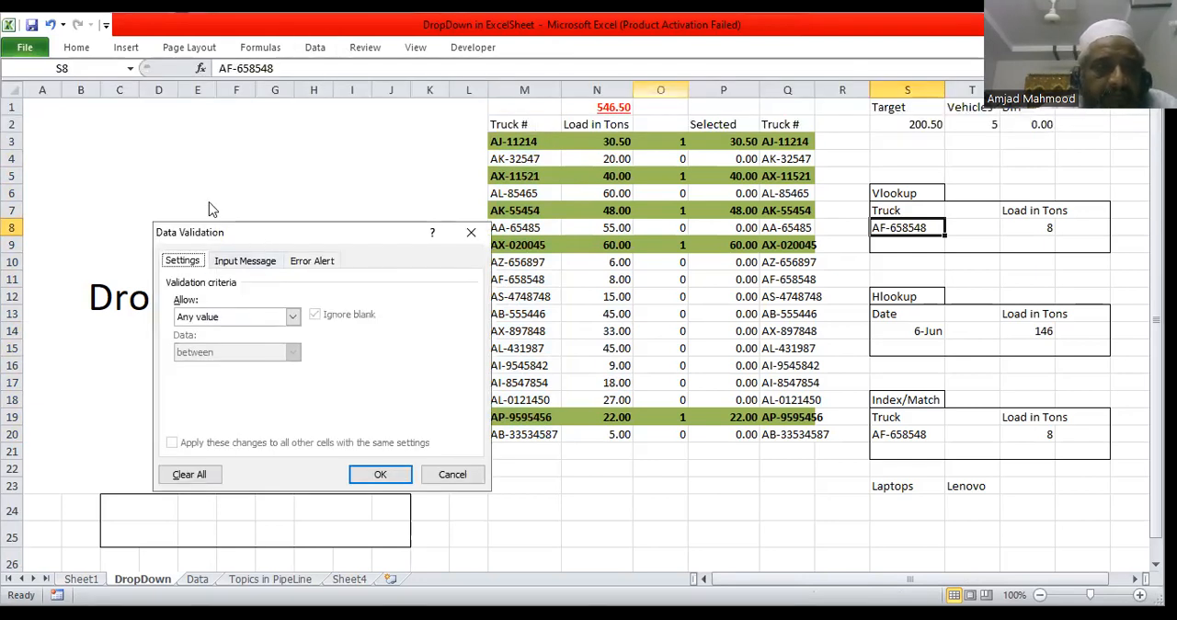
left_click_drag(212, 232, 137, 129)
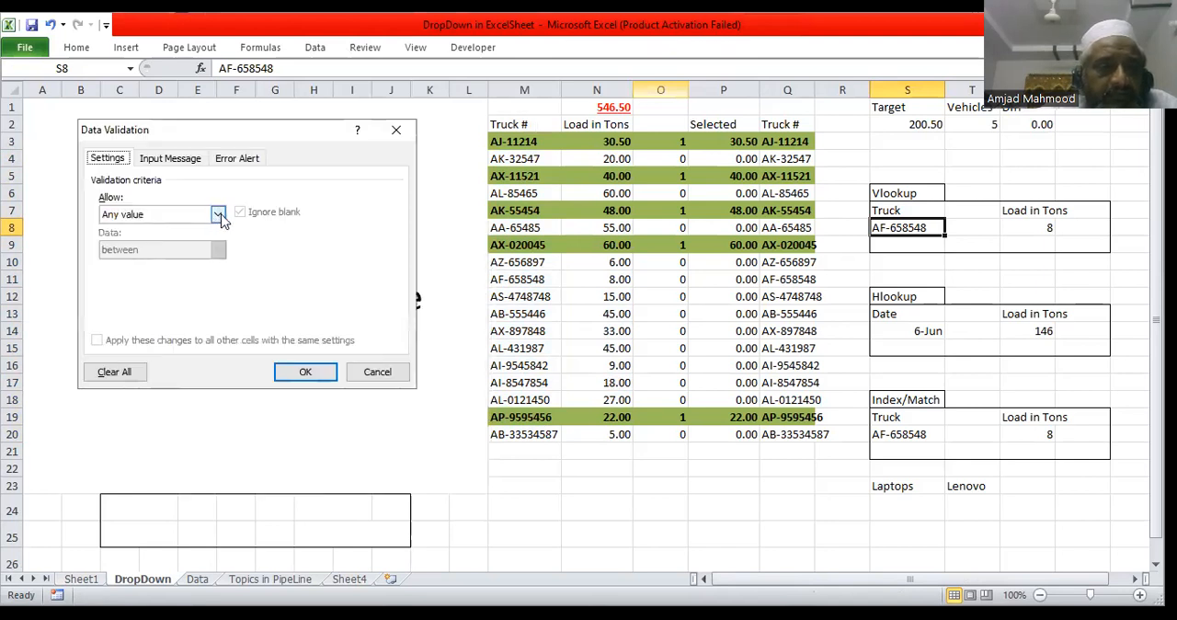
left_click(218, 215)
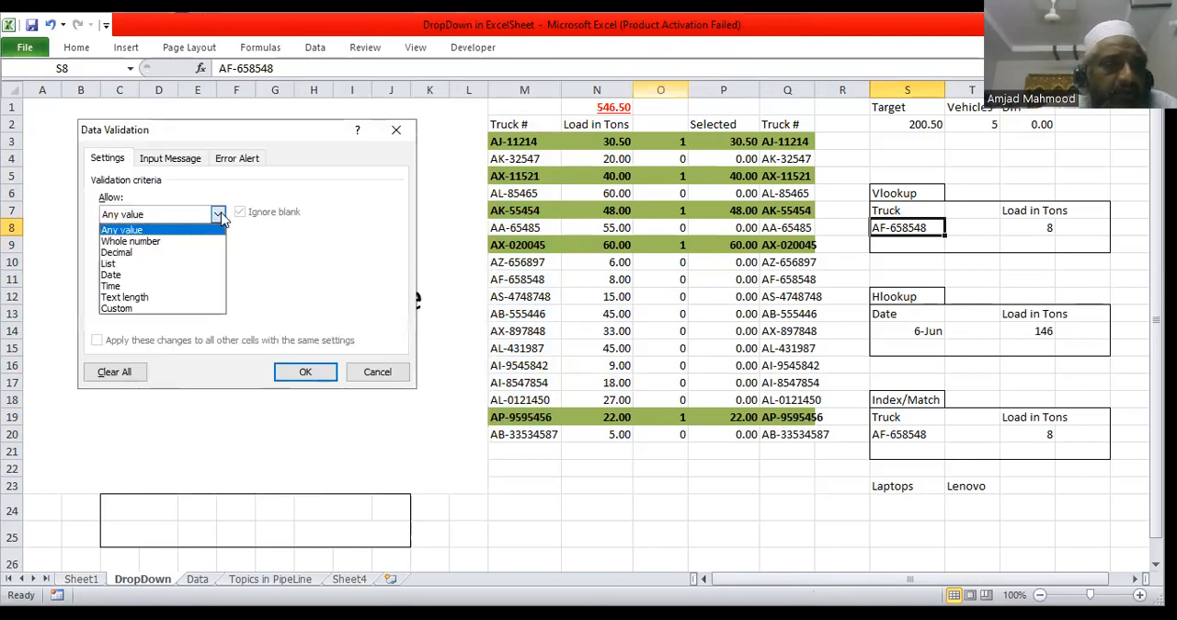
left_click(141, 264)
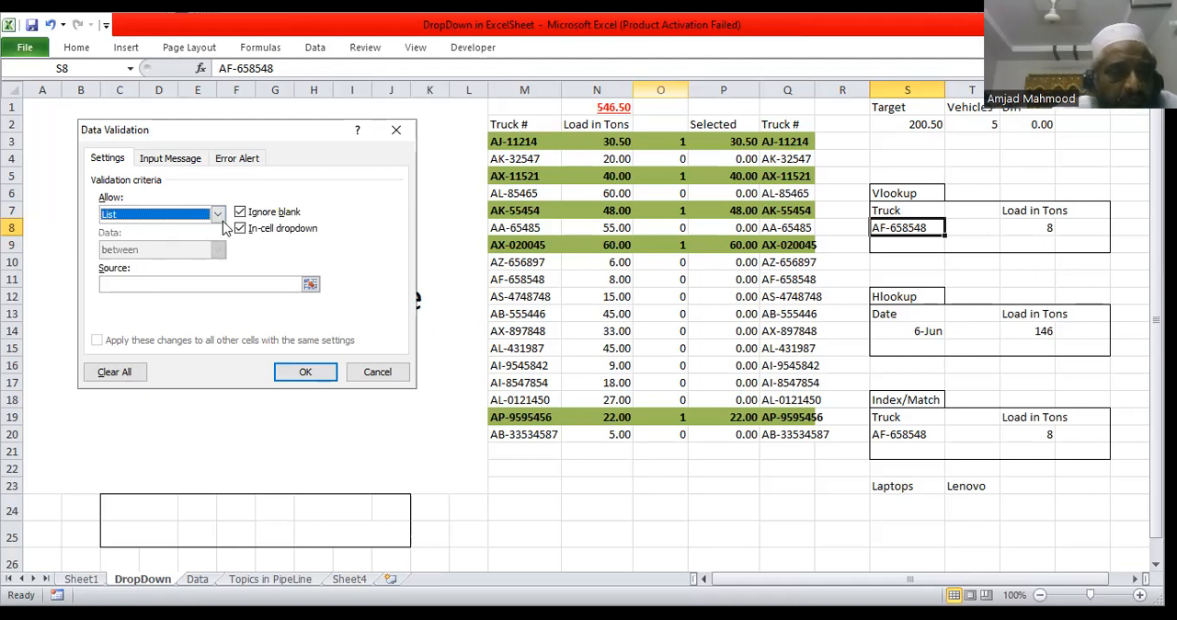
left_click(128, 285)
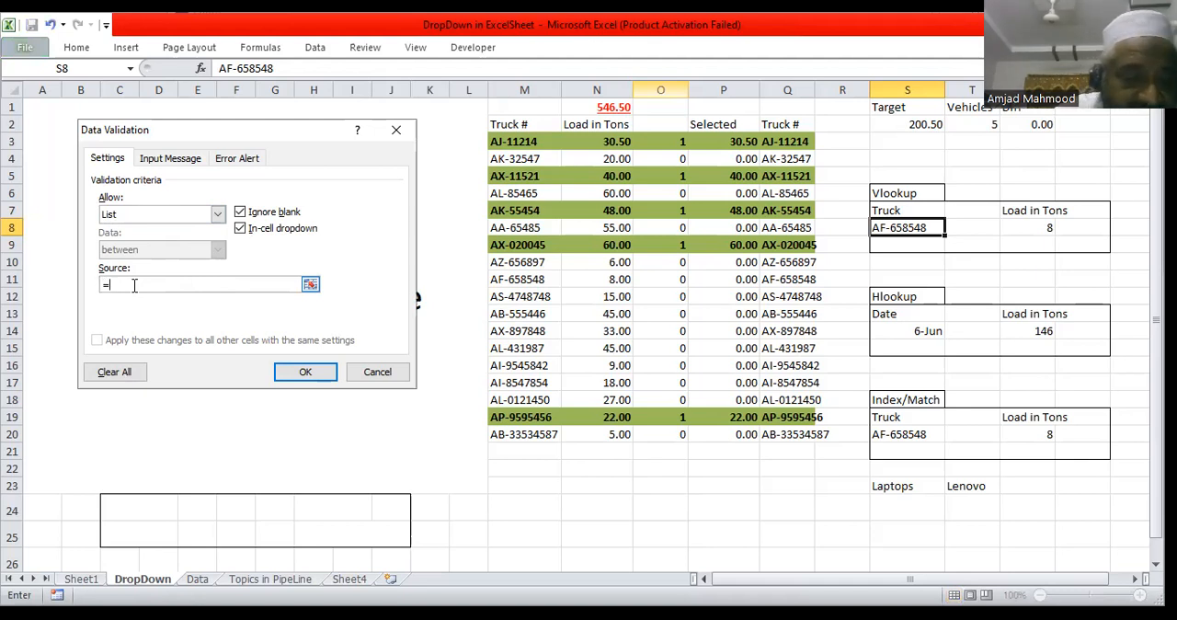
key("F3")
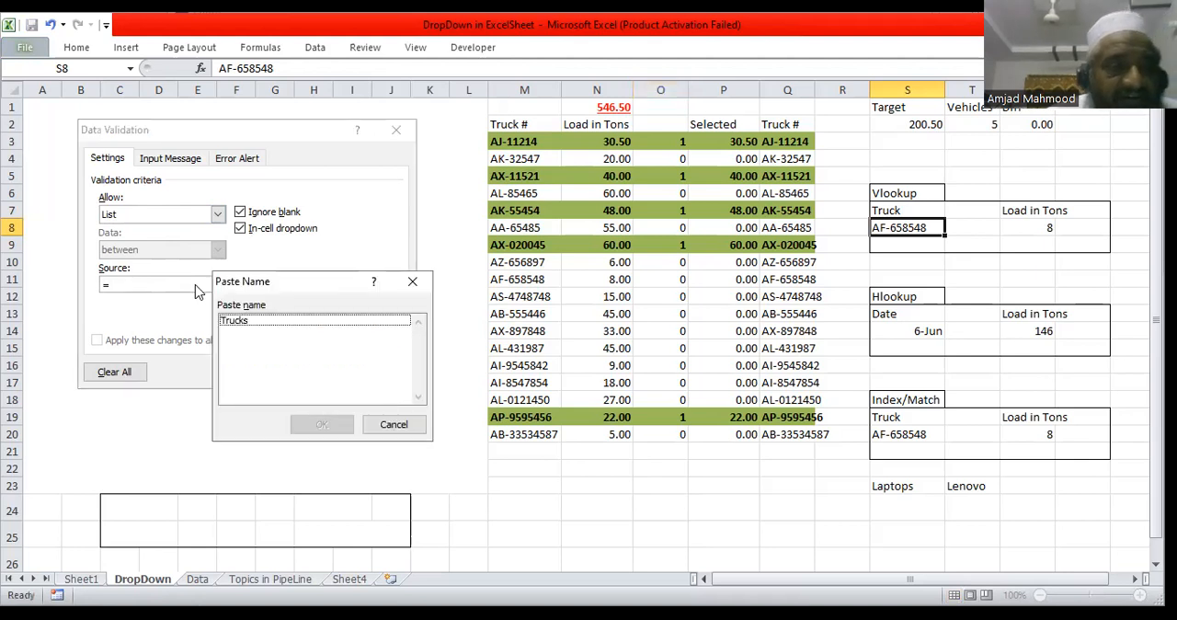
left_click(246, 321)
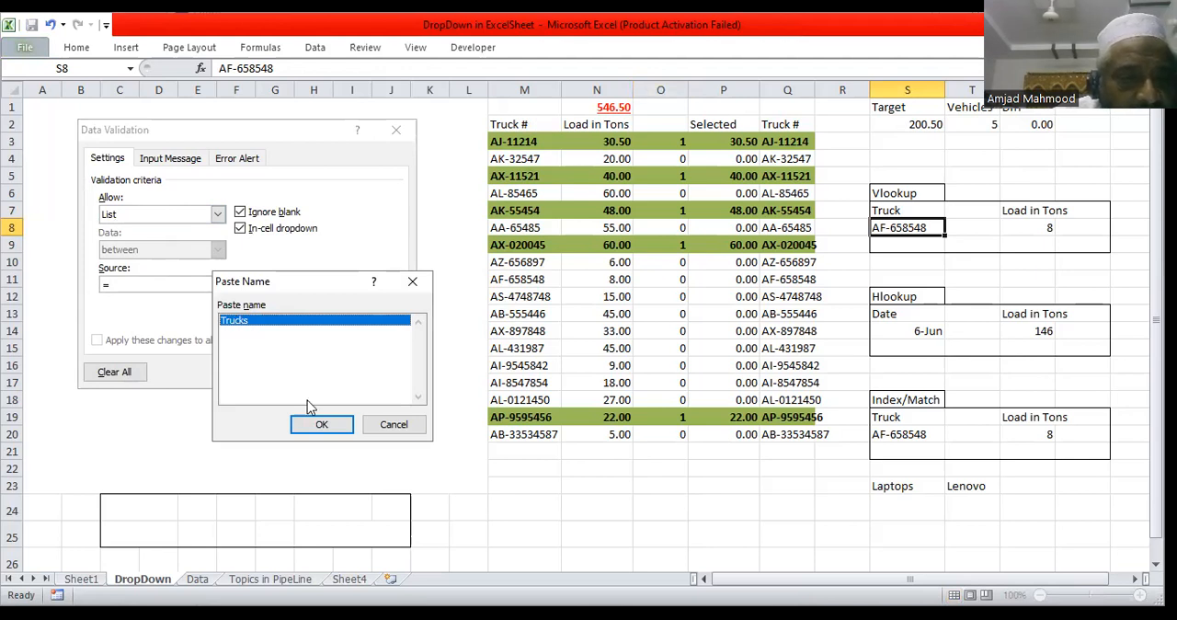
left_click(330, 426)
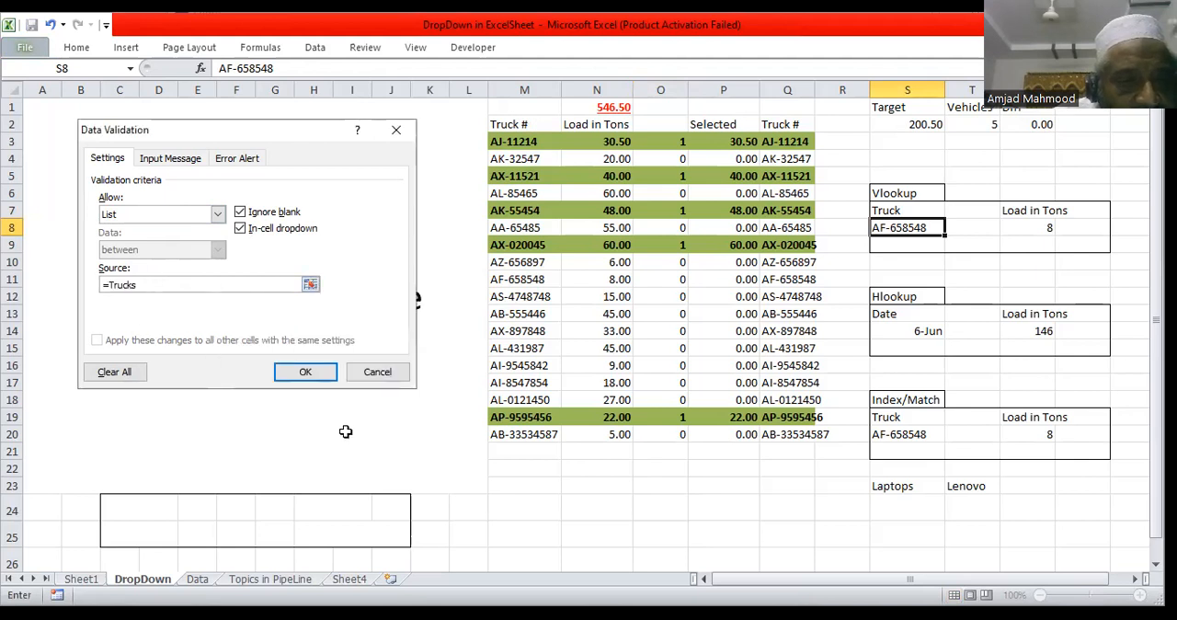
left_click(307, 375)
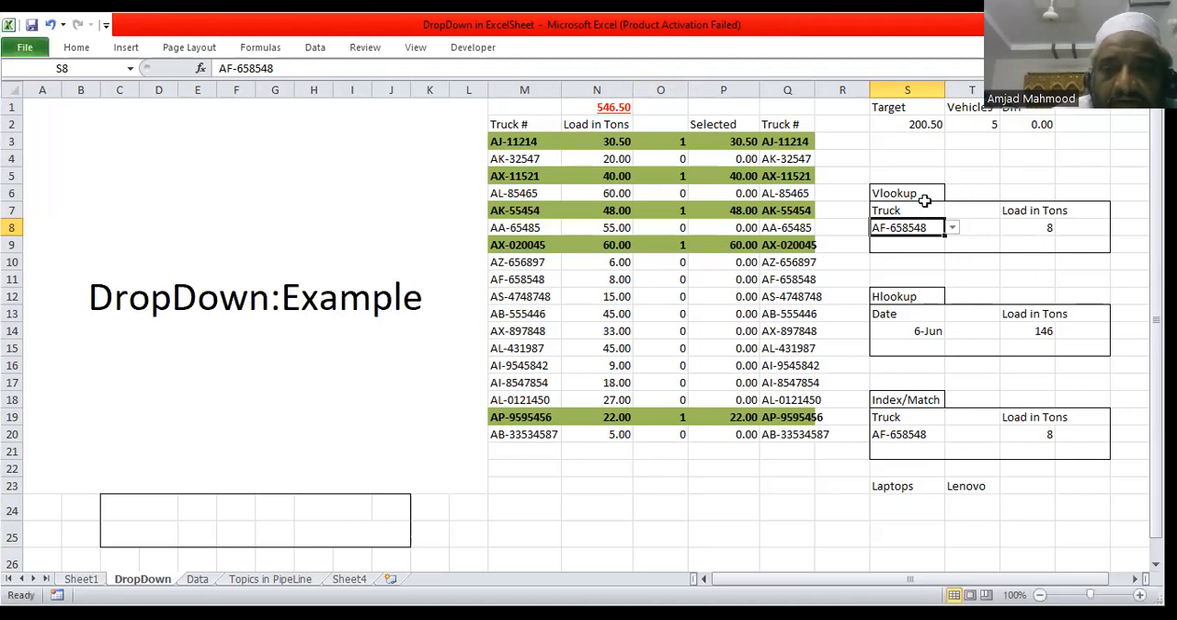
Step: Try the drop-down in S8 by choosing trucks AA-65485, AZ-656897, AL-431987 and AK-32547 in turn
left_click(953, 228)
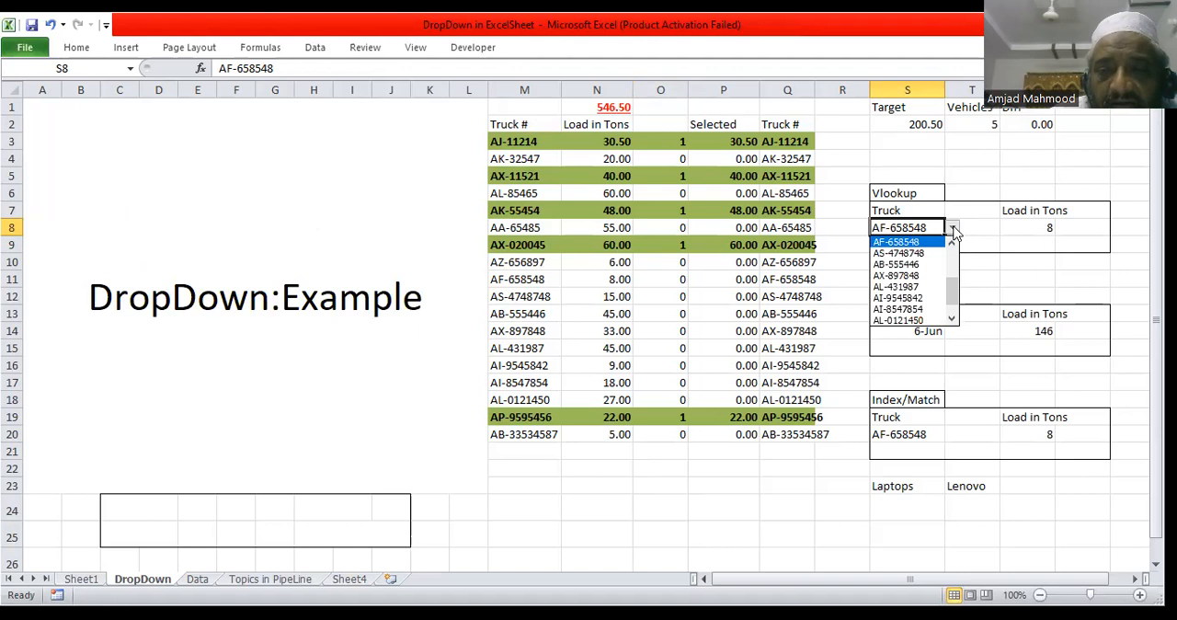
mouse_move(952, 280)
left_mouse_down()
mouse_move(953, 235)
mouse_move(961, 320)
mouse_move(962, 249)
mouse_move(957, 271)
left_mouse_up()
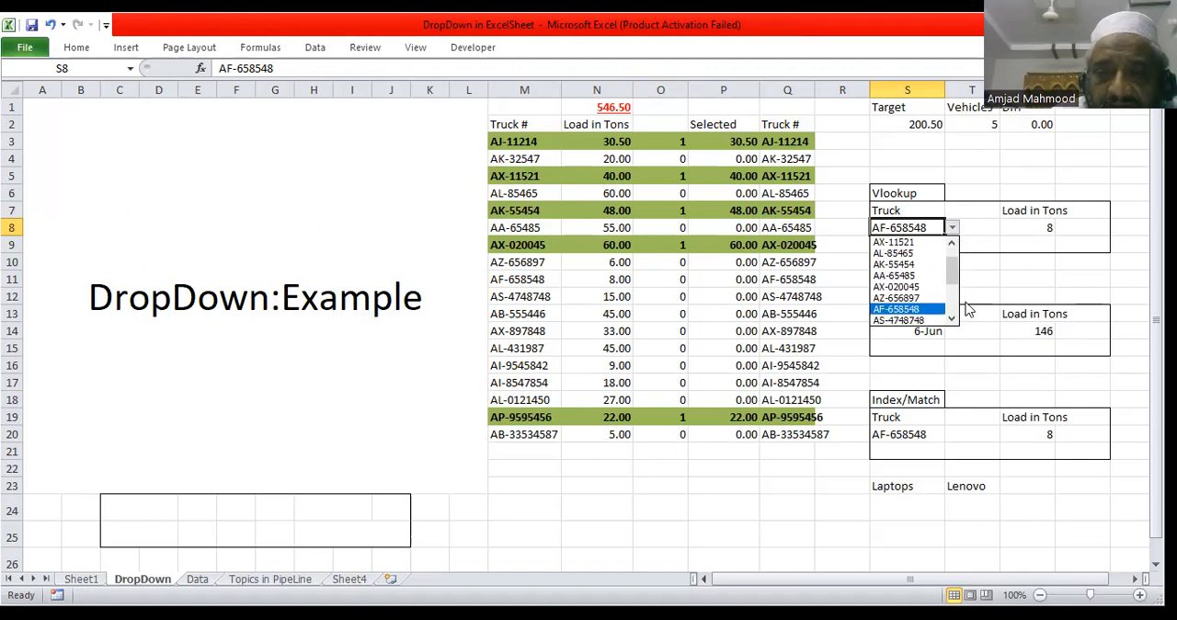
left_click(913, 276)
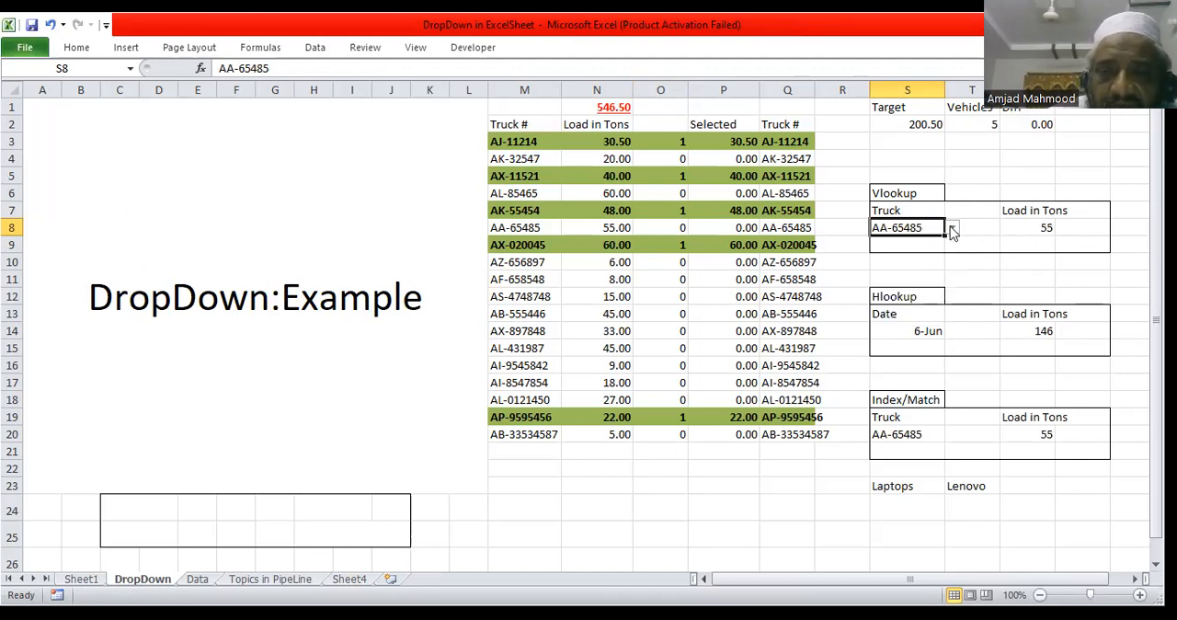
left_click(953, 228)
left_click(925, 265)
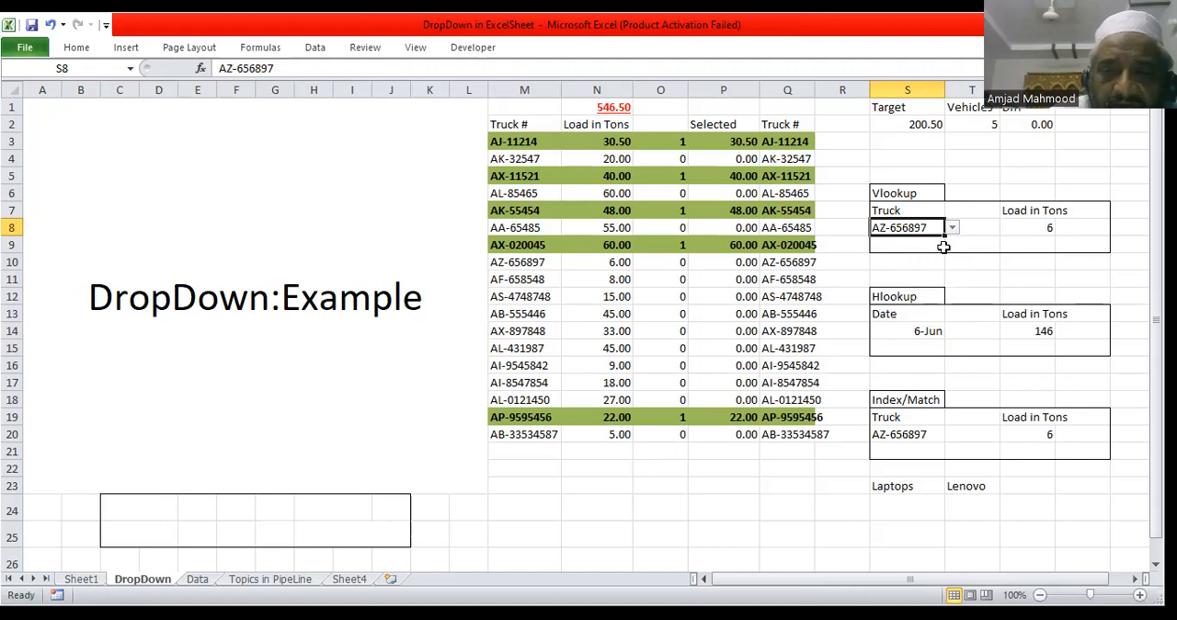
left_click(953, 228)
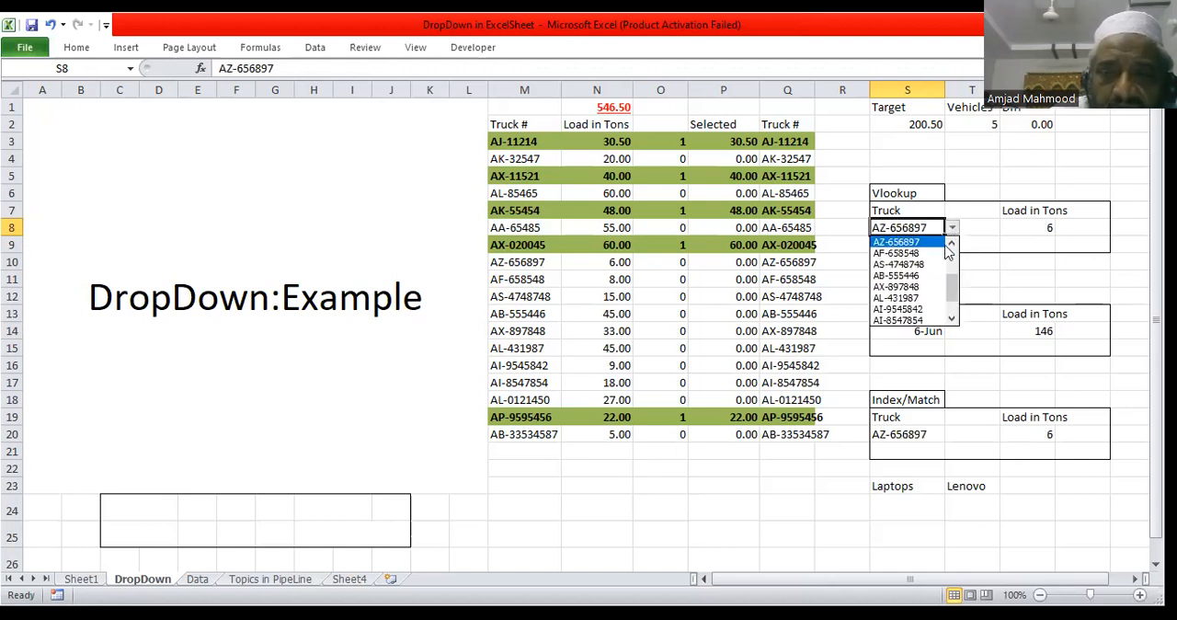
left_click(926, 301)
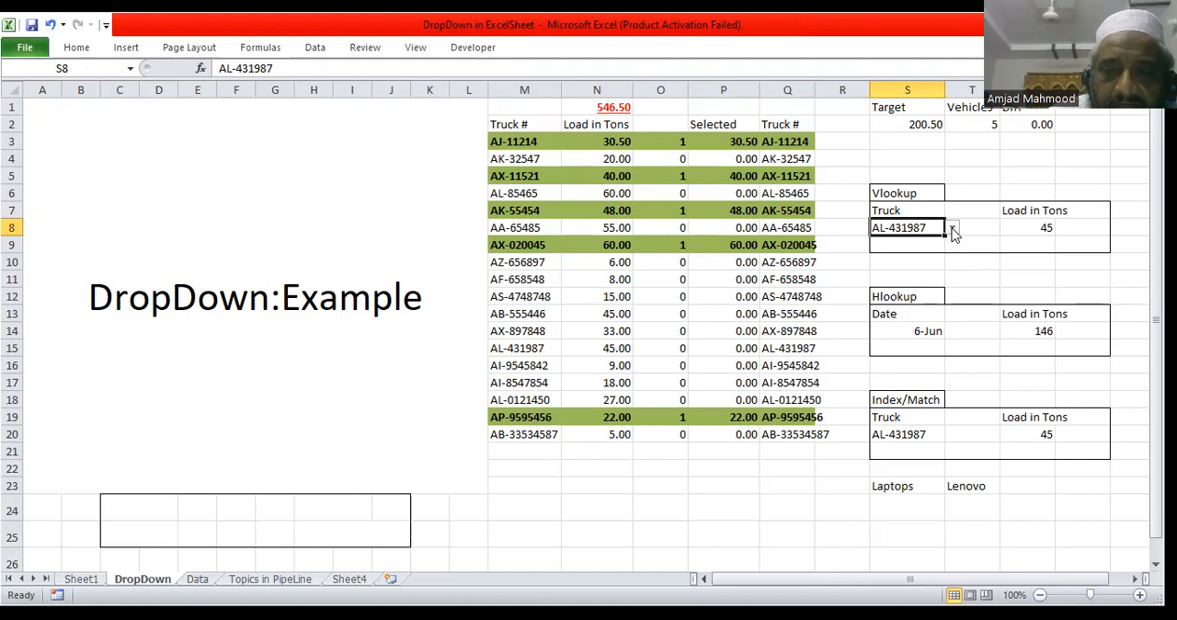
left_click(952, 229)
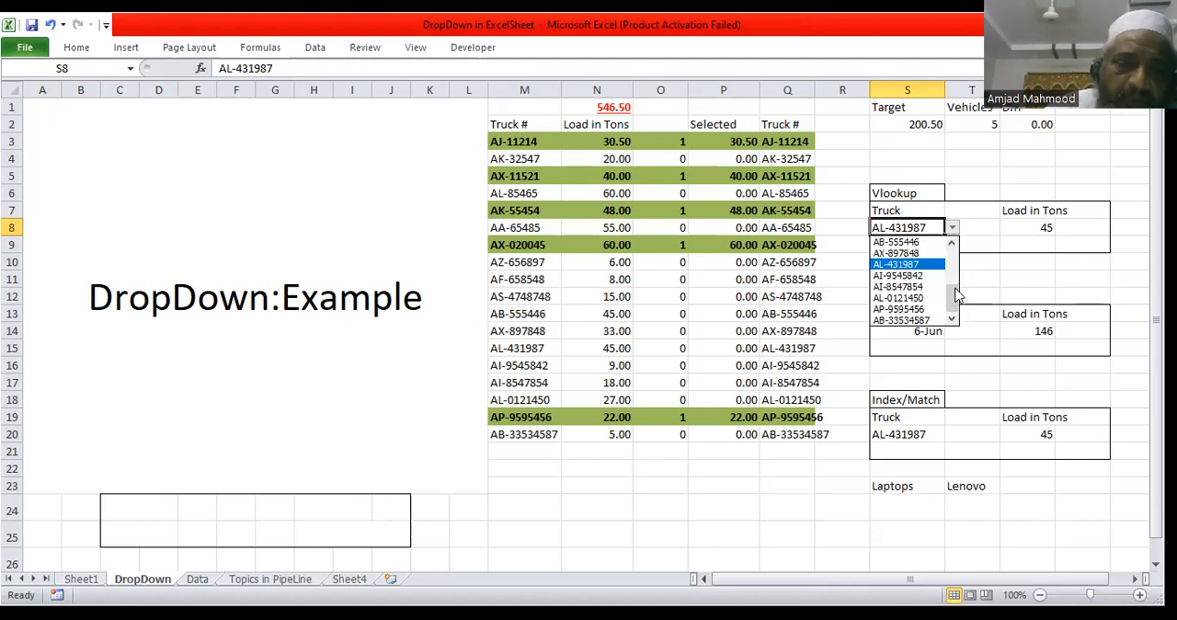
left_click_drag(952, 299, 953, 243)
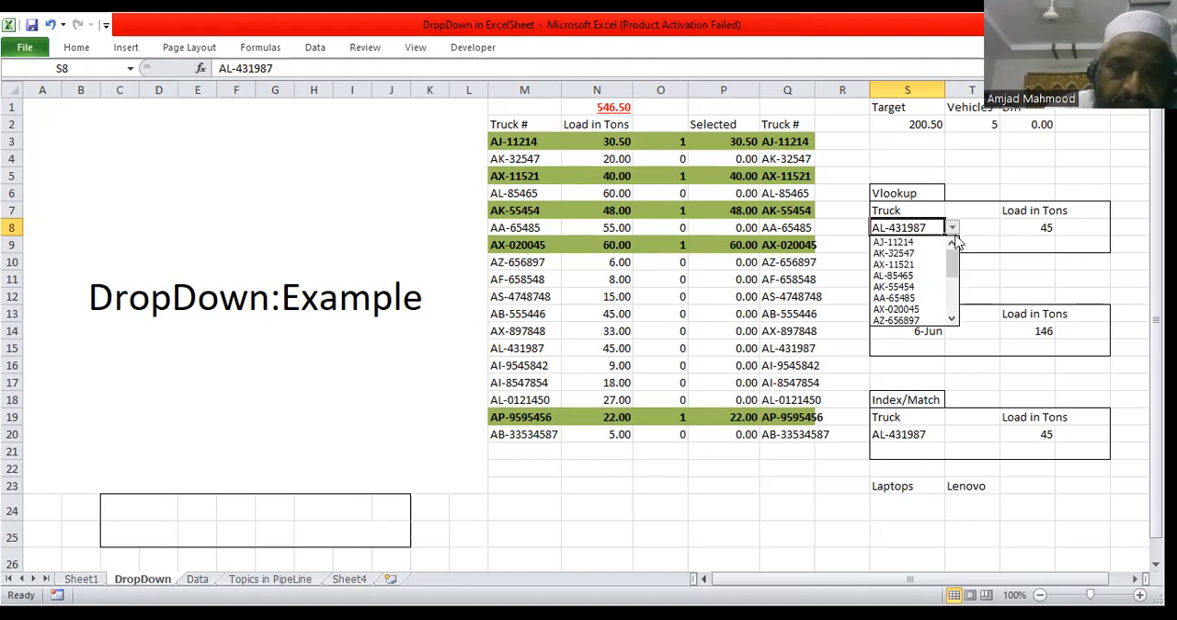
left_click(920, 252)
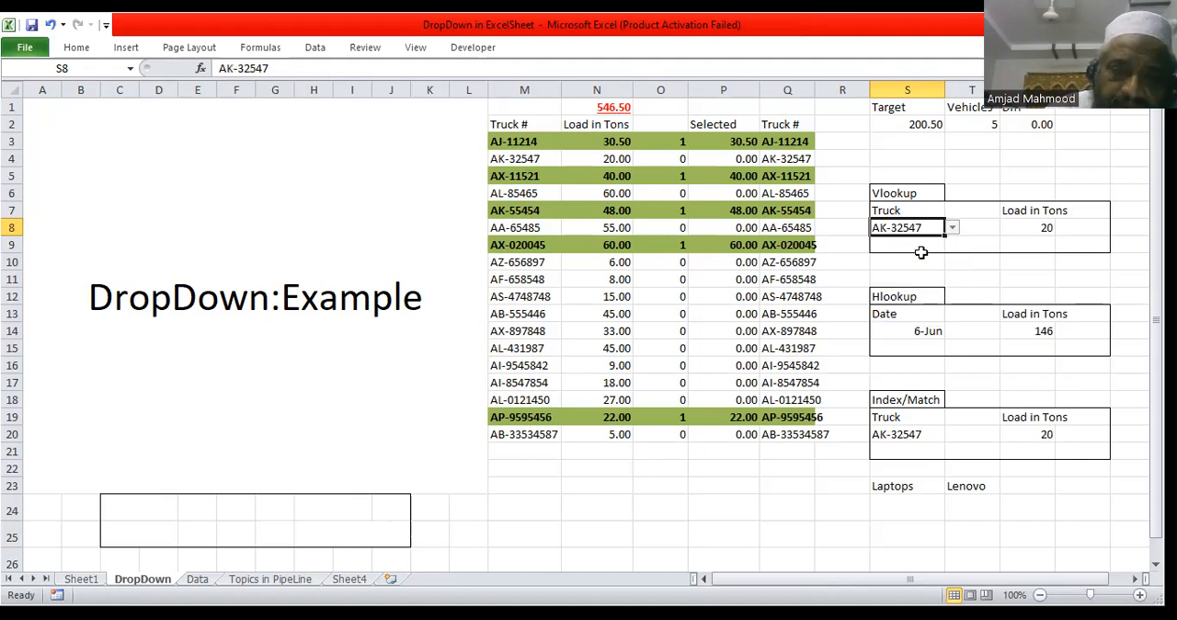
Step: Choose truck AL-85465 from the drop-down in S8 and check the VLOOKUP load cell U8
left_click(1050, 229)
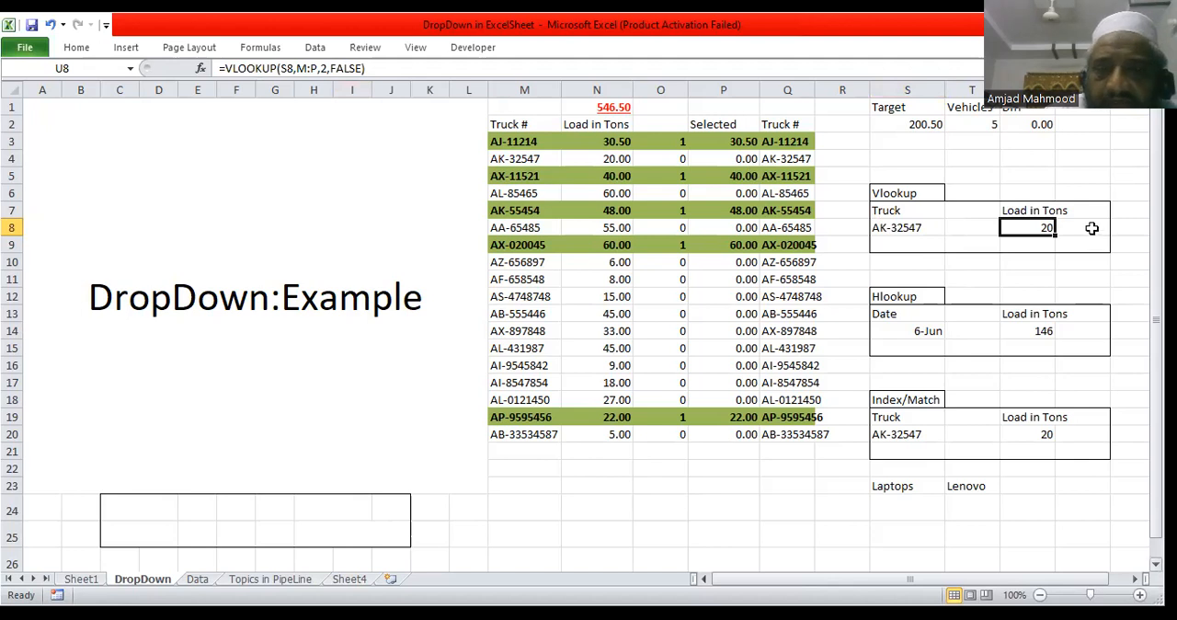
left_click(916, 227)
left_click(1025, 230)
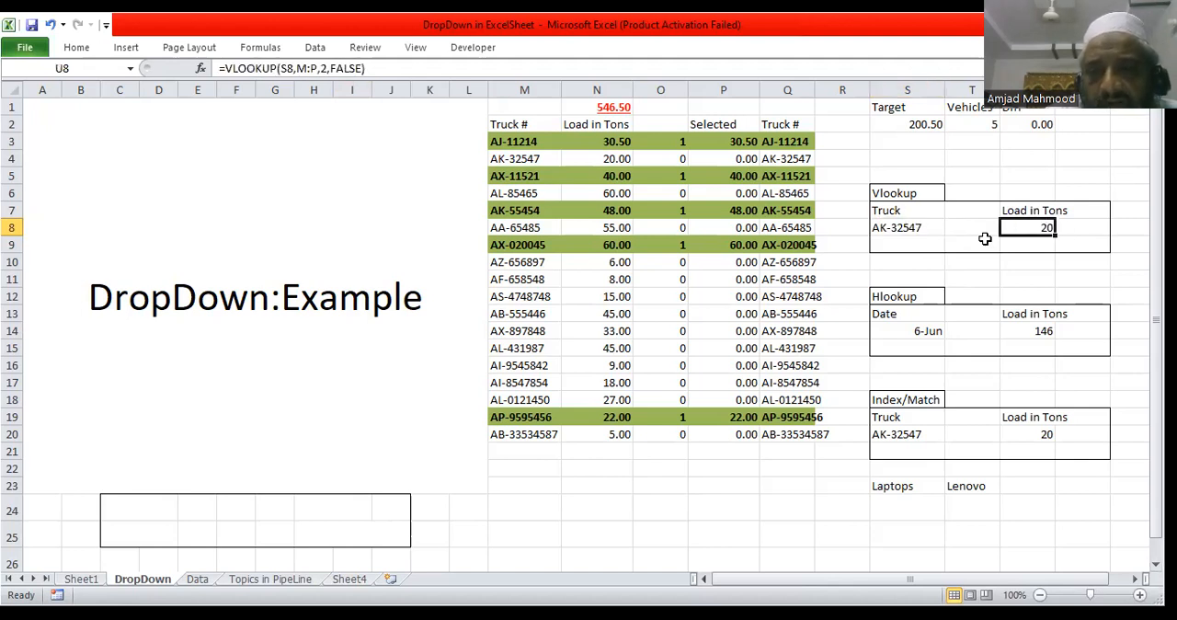
left_click(935, 227)
left_click(953, 227)
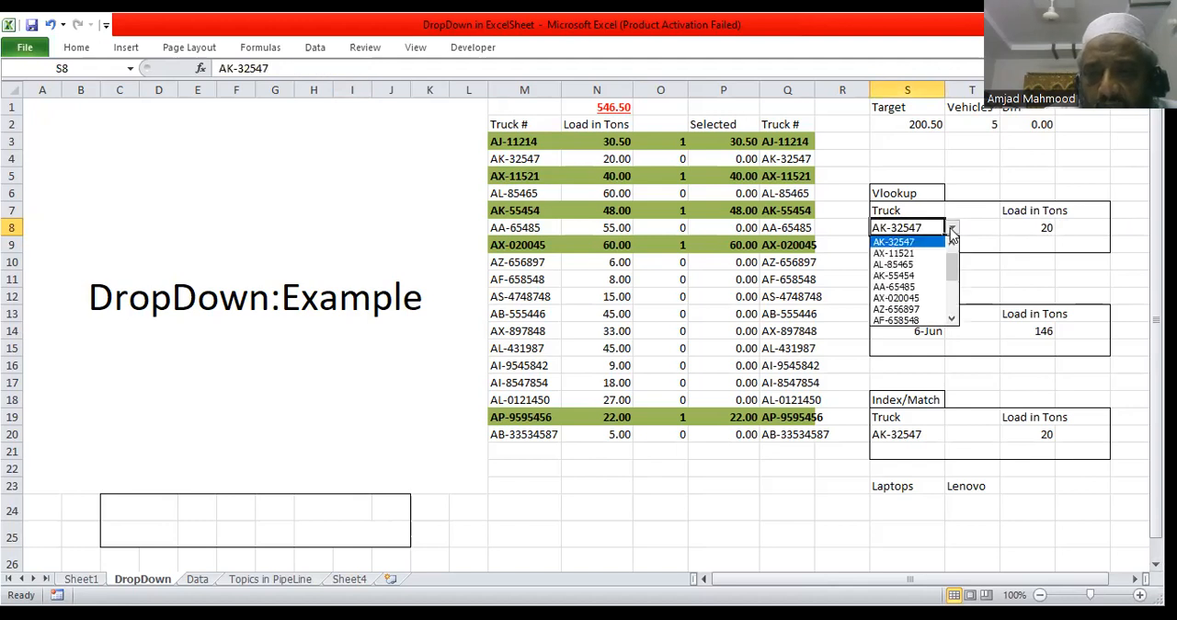
left_click(902, 268)
left_click(1045, 228)
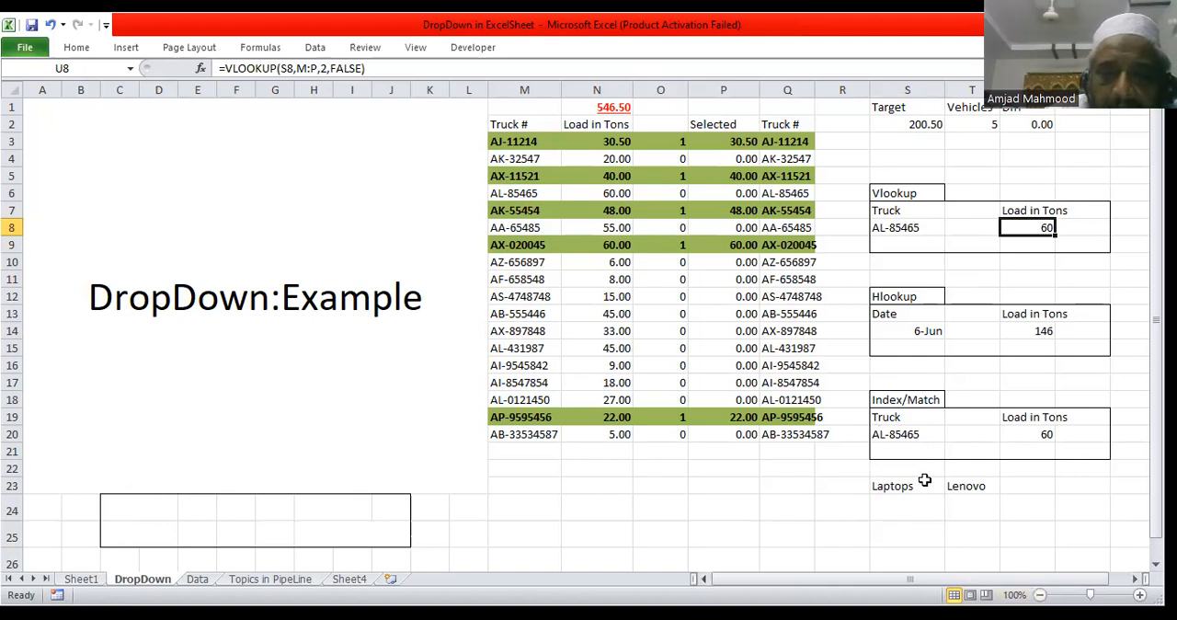
Step: Examine the category cell S23, the brand cell T23 and the category source cell C24
left_click(890, 487)
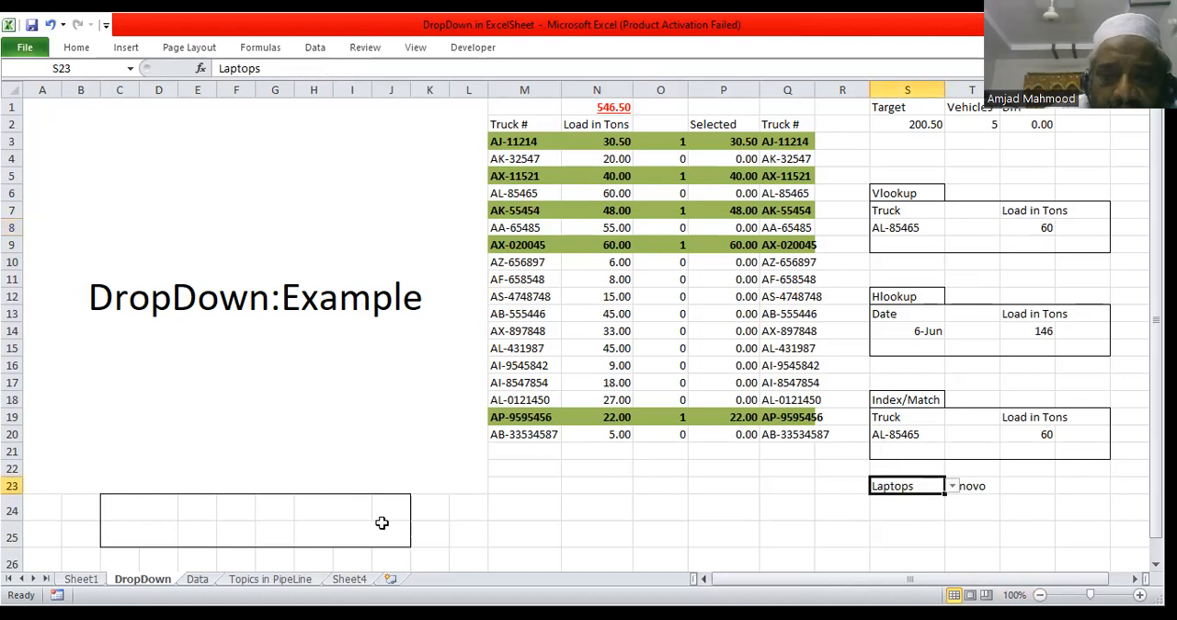
left_click(114, 506)
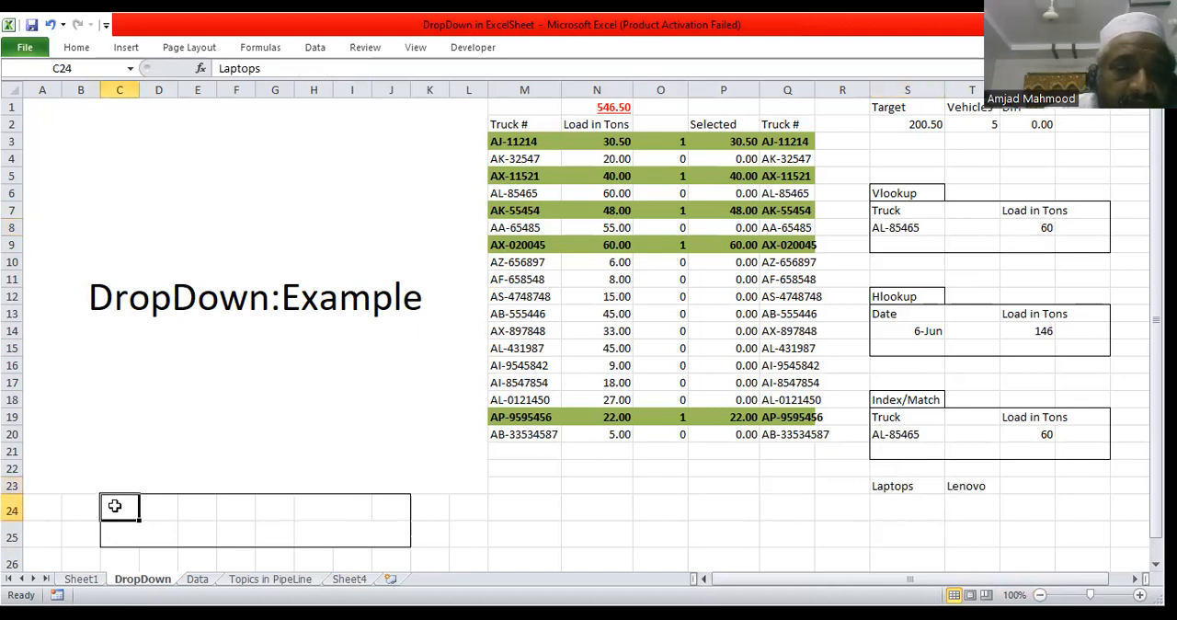
left_click(908, 485)
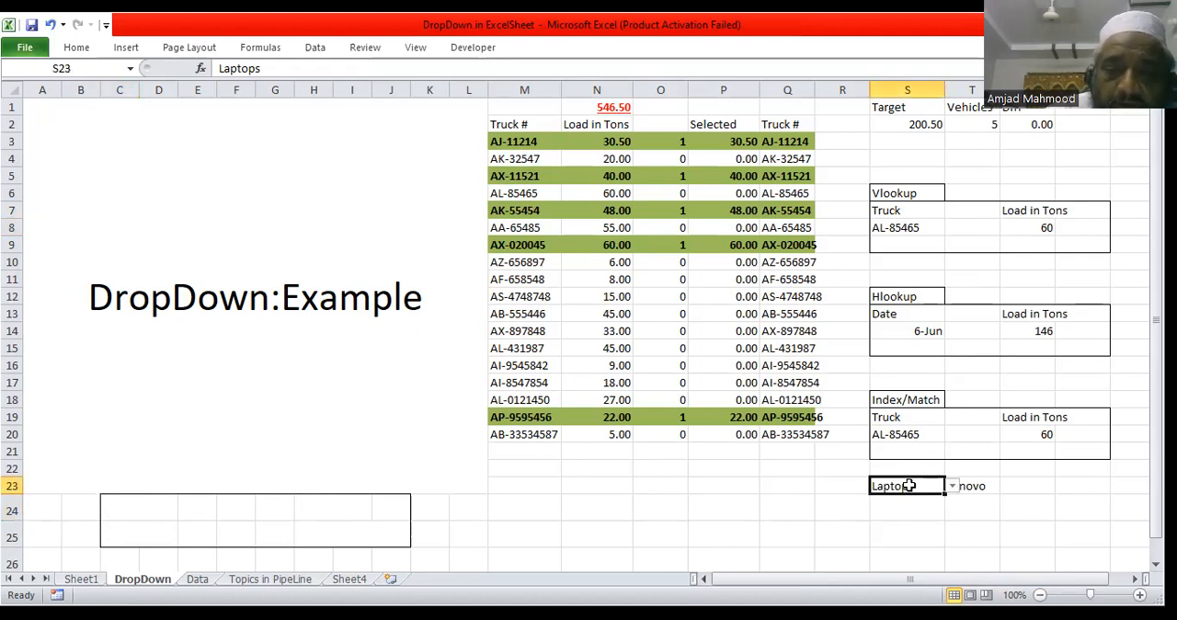
left_click(976, 486)
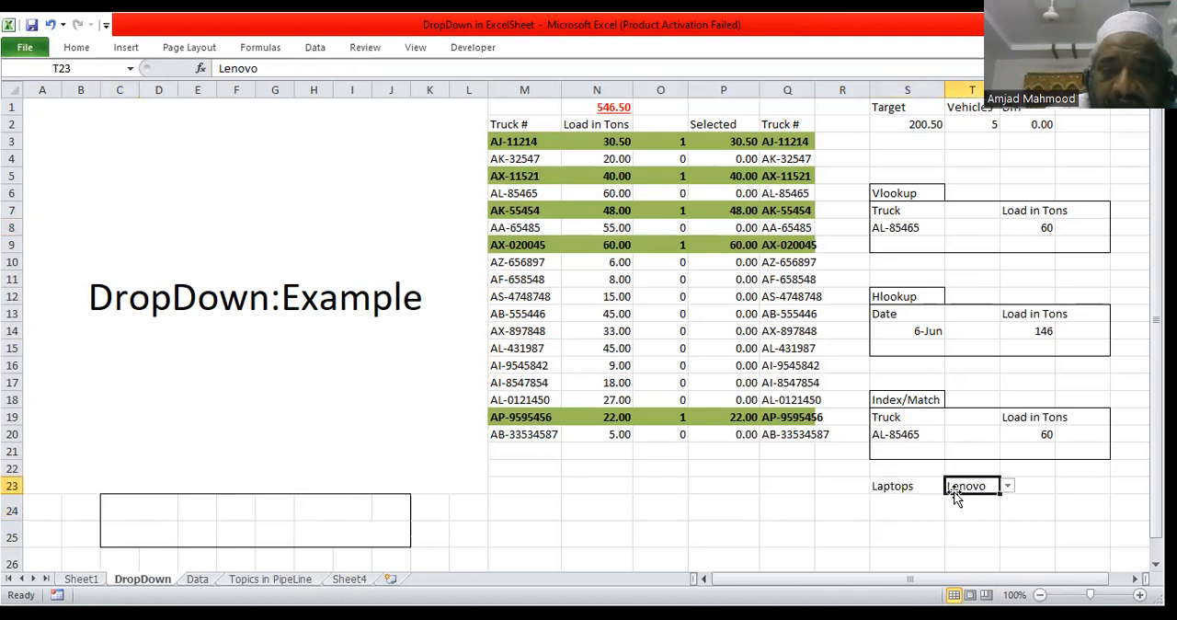
left_click(907, 485)
Step: Set the font colour of the category cells C24 and C25 to black
left_click(118, 504)
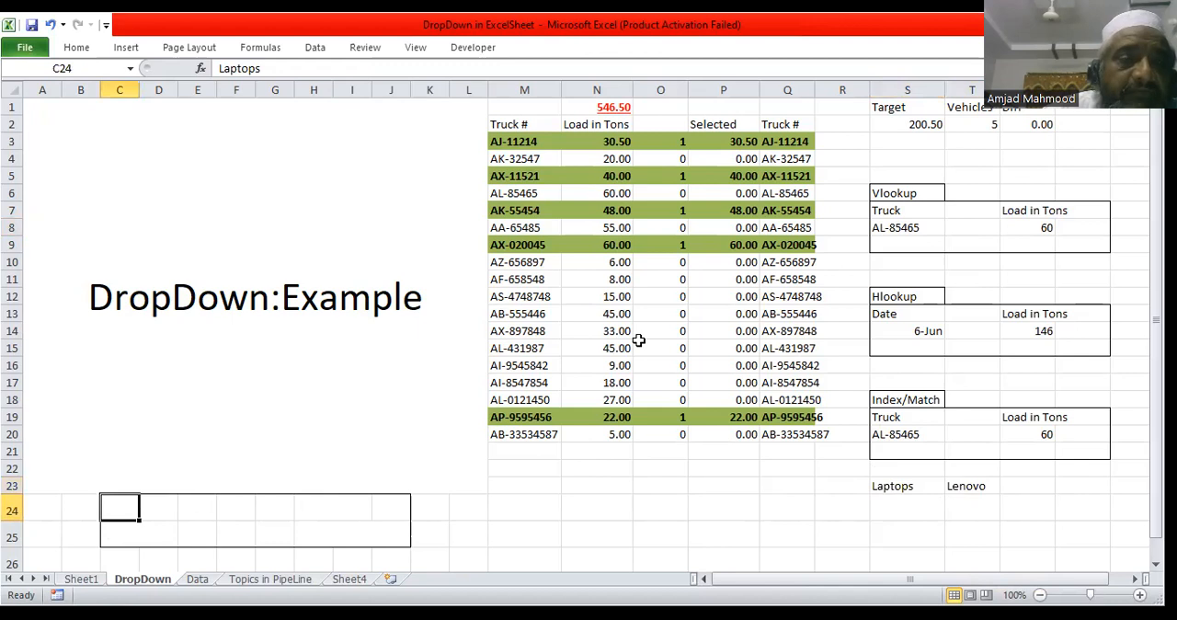
left_click(78, 48)
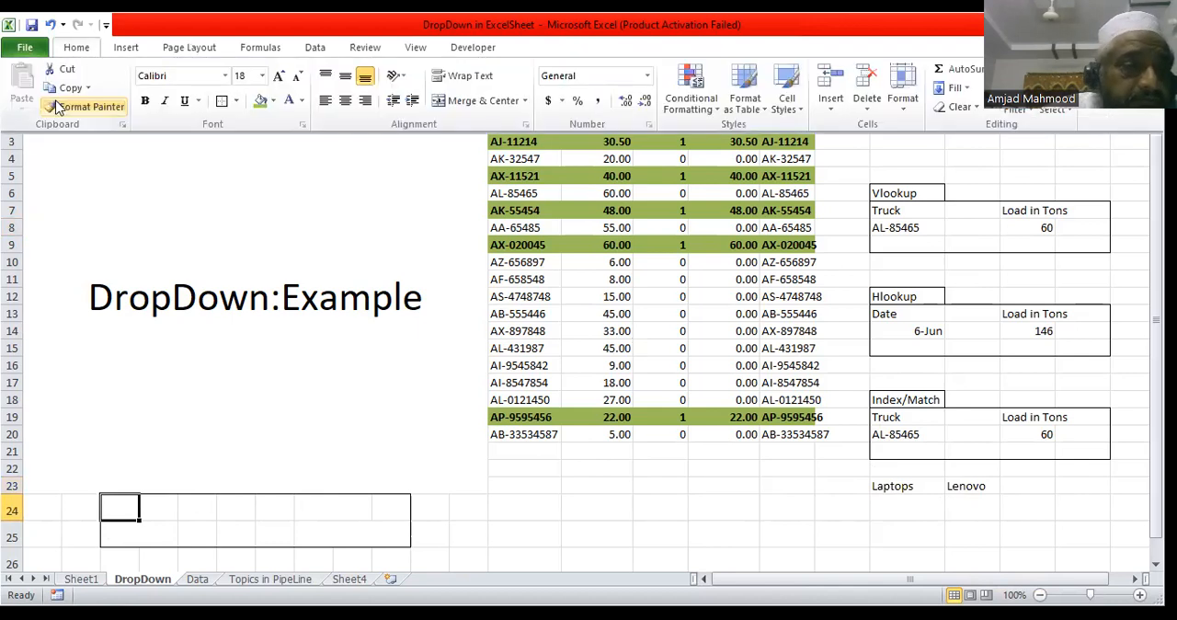
left_click(303, 101)
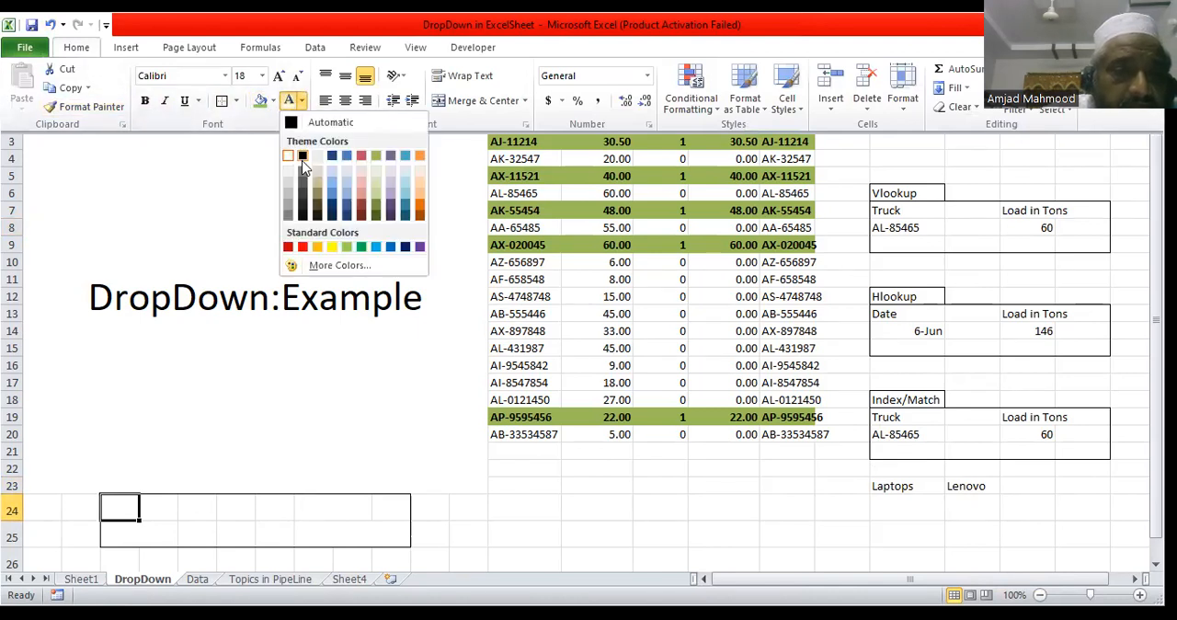
left_click(302, 157)
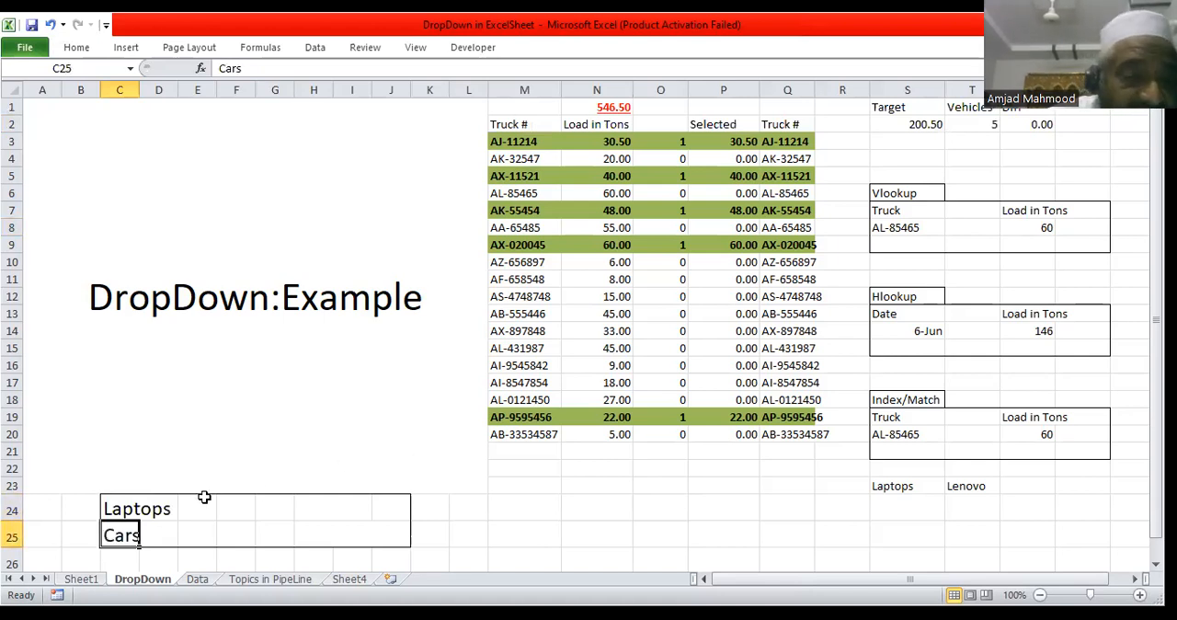
Step: Name the category range C24:C25, holding Laptops and Cars, as Items
left_click(892, 490)
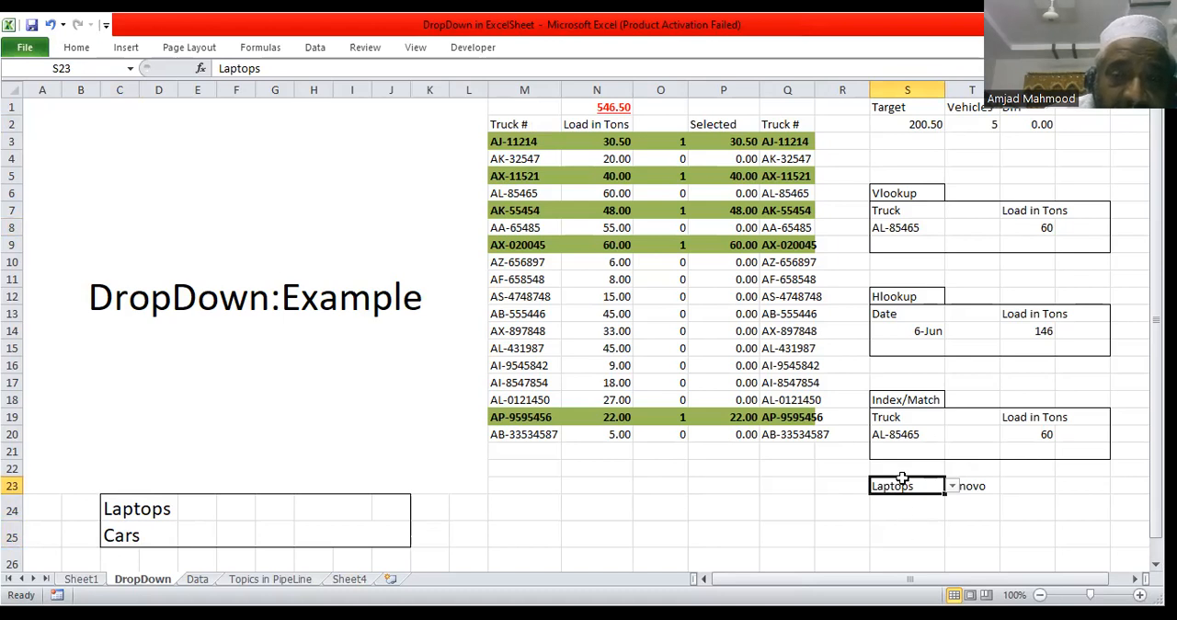
left_click_drag(129, 510, 137, 532)
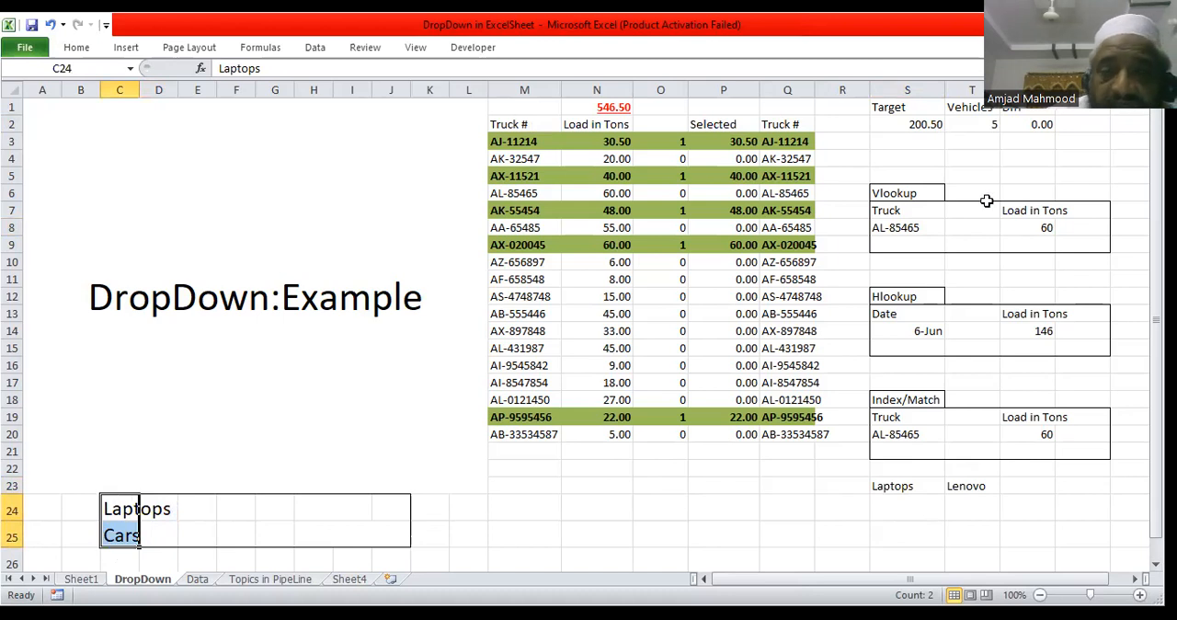
left_click_drag(112, 508, 115, 543)
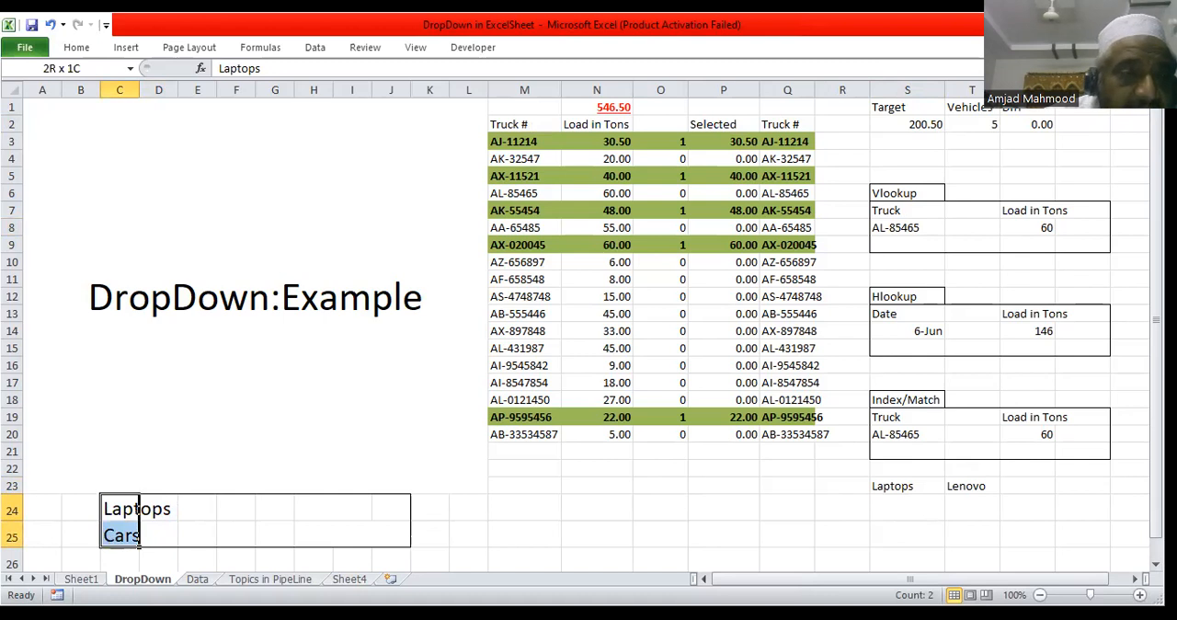
left_click(37, 69)
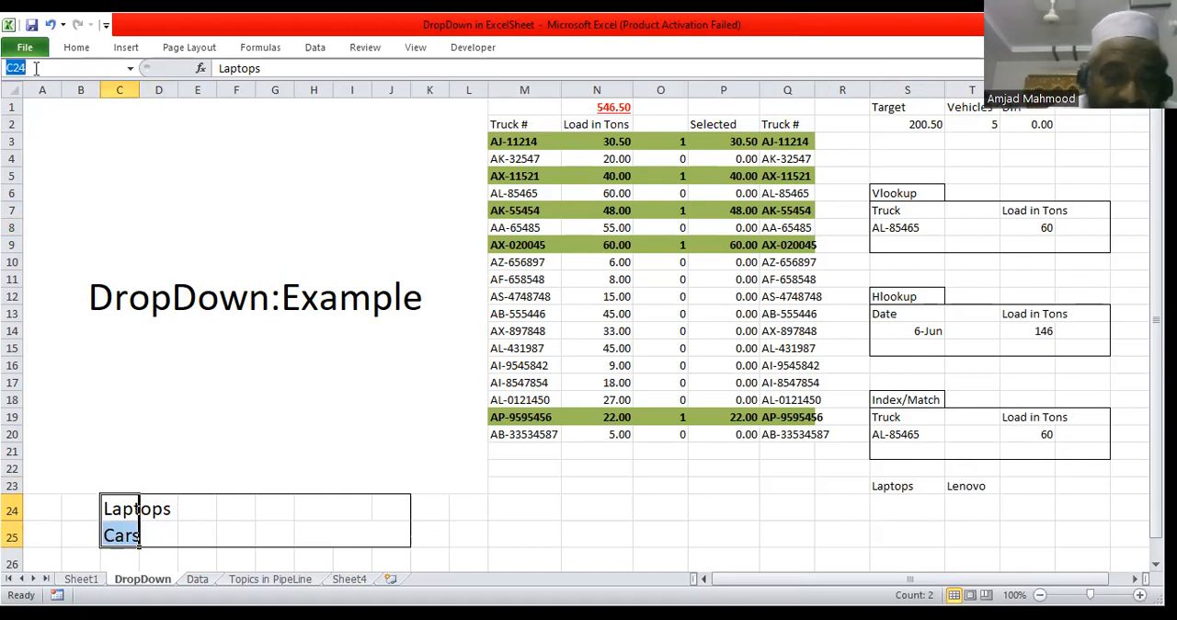
type("Items")
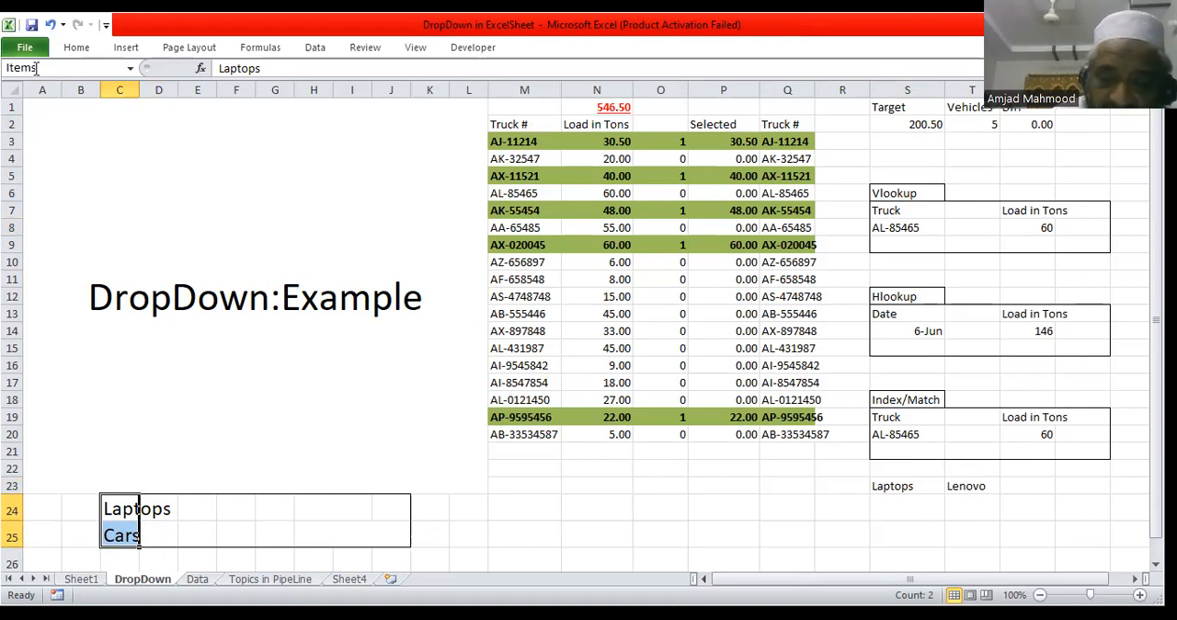
key("Return")
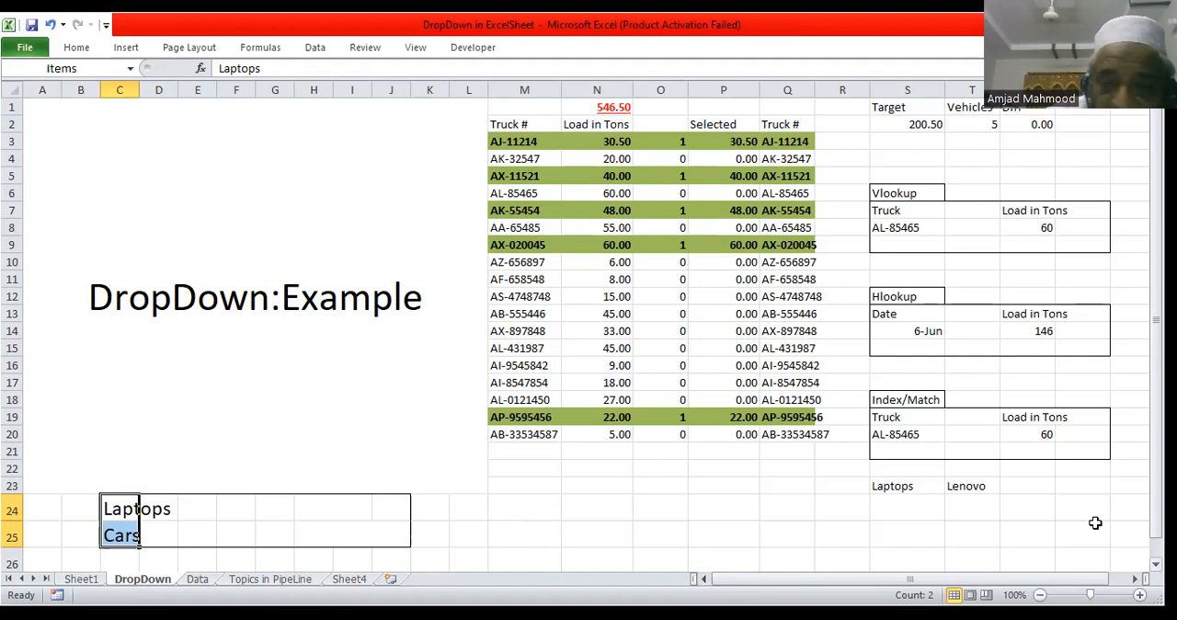
Step: View the choices offered by the existing drop-down in category cell S23
left_click(899, 485)
left_click(953, 487)
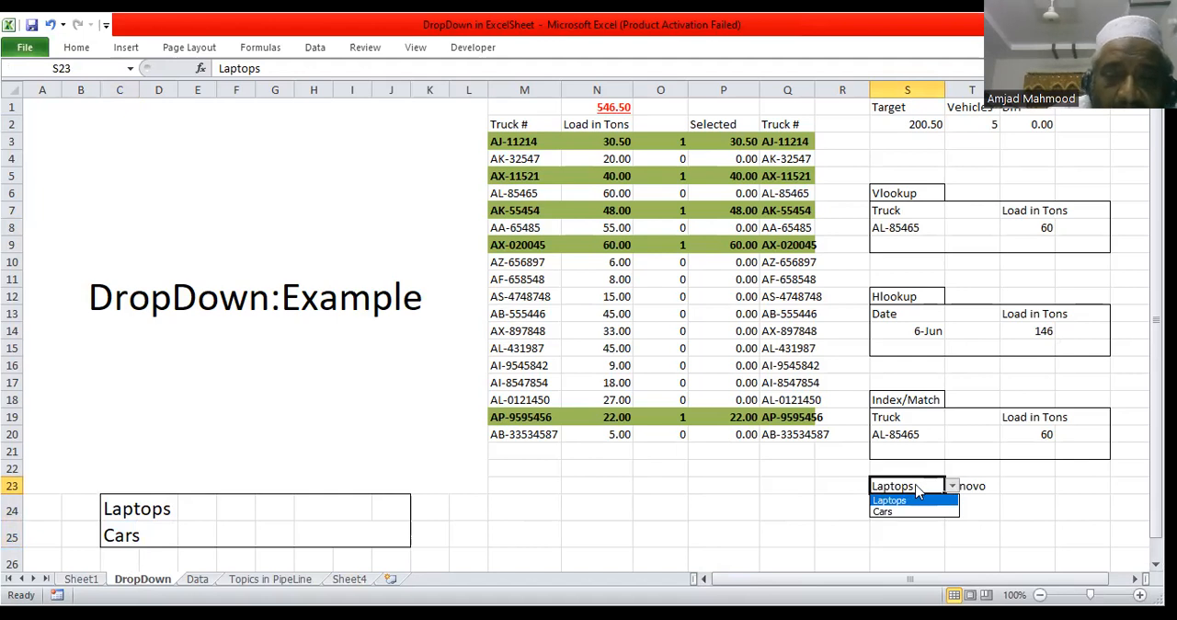
left_click(914, 486)
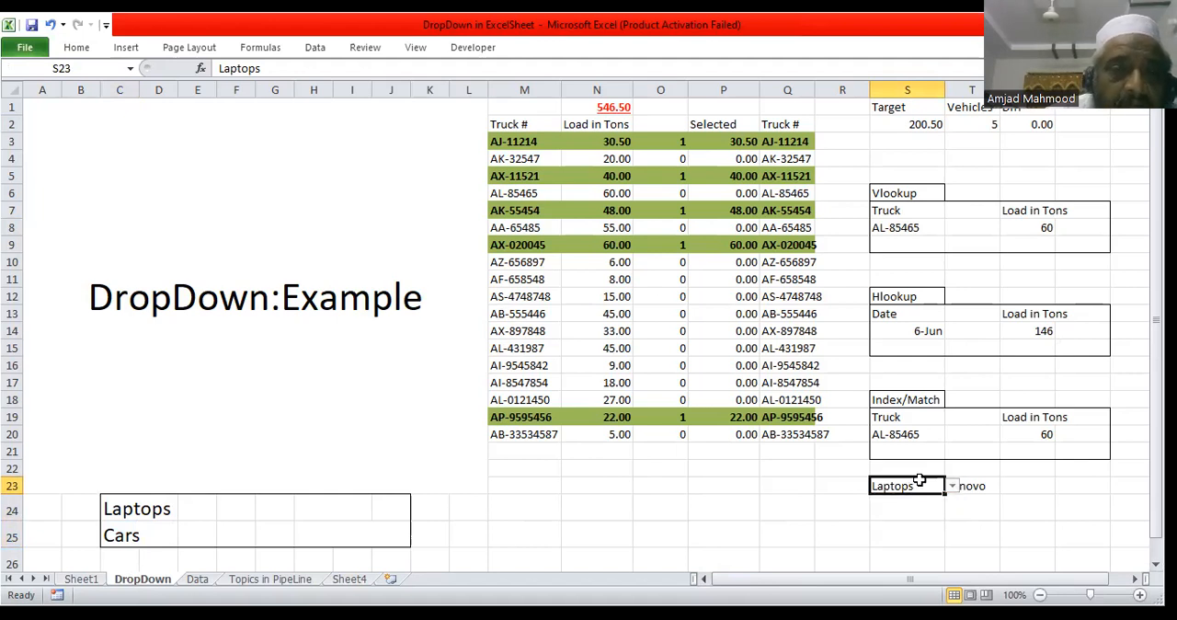
Step: Clear the existing data validation of S23 and set its validation criteria to allow a List
left_click(316, 48)
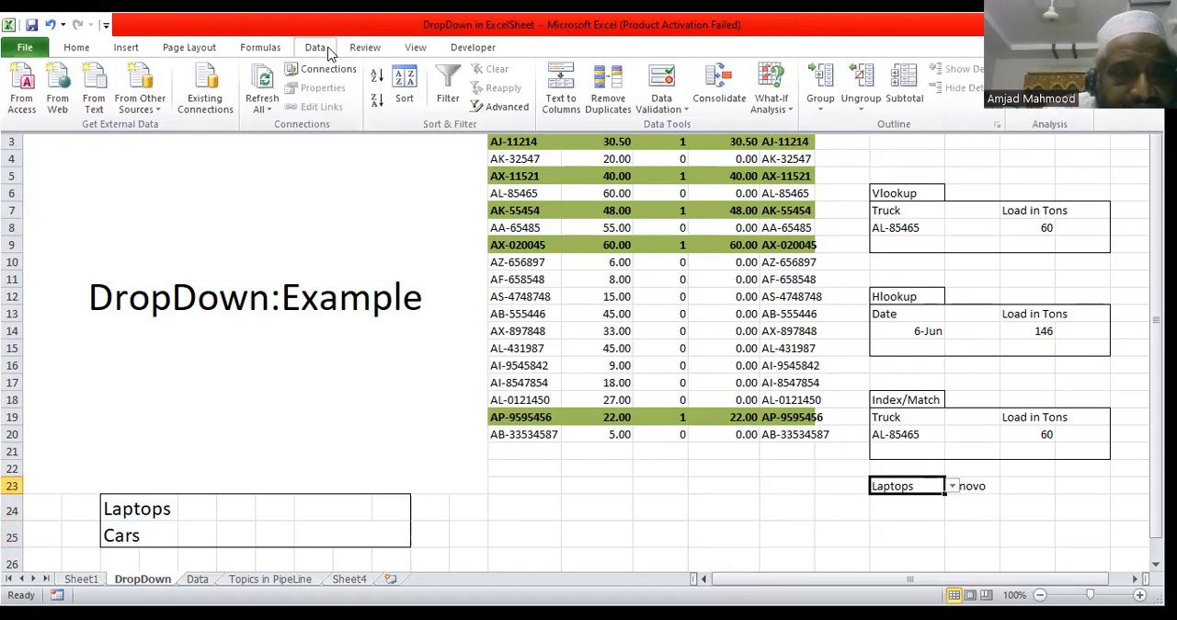
left_click(661, 84)
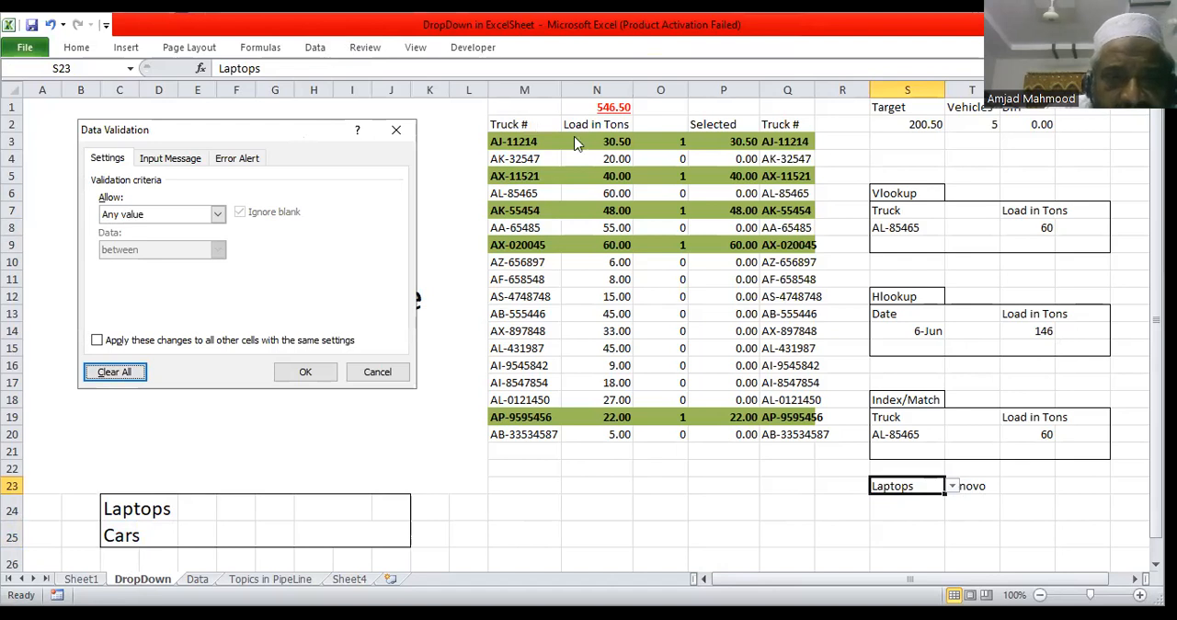
left_click_drag(184, 130, 458, 131)
left_click(492, 215)
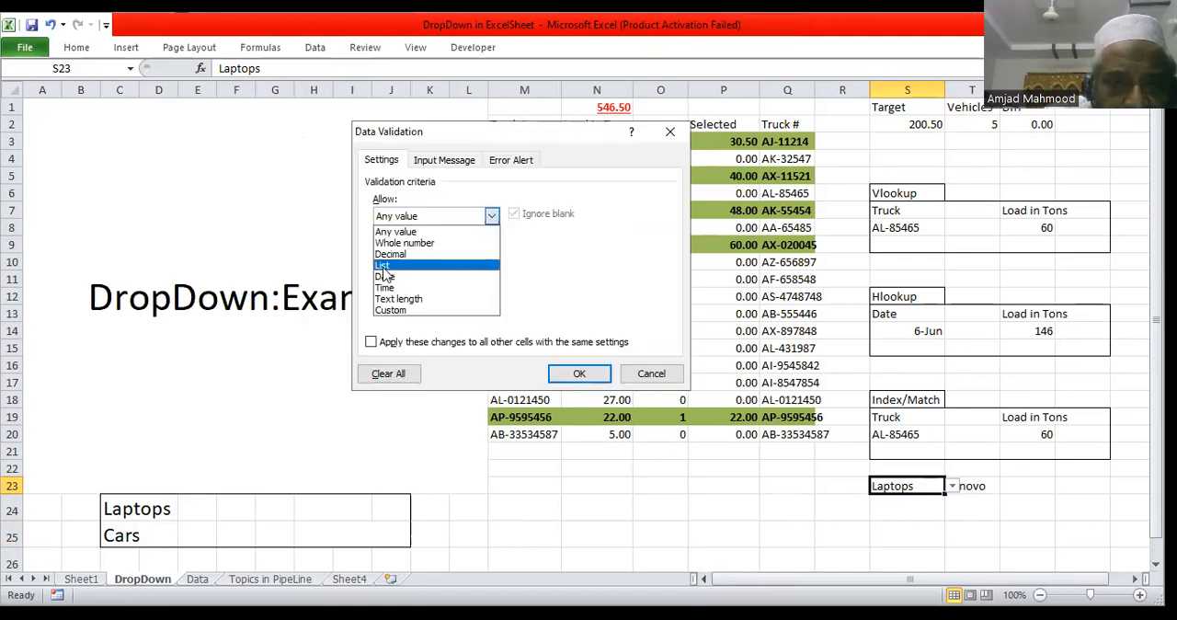
left_click(383, 266)
Step: Use the named range Items as the list source (=Items) for S23 and apply the validation
left_click(428, 285)
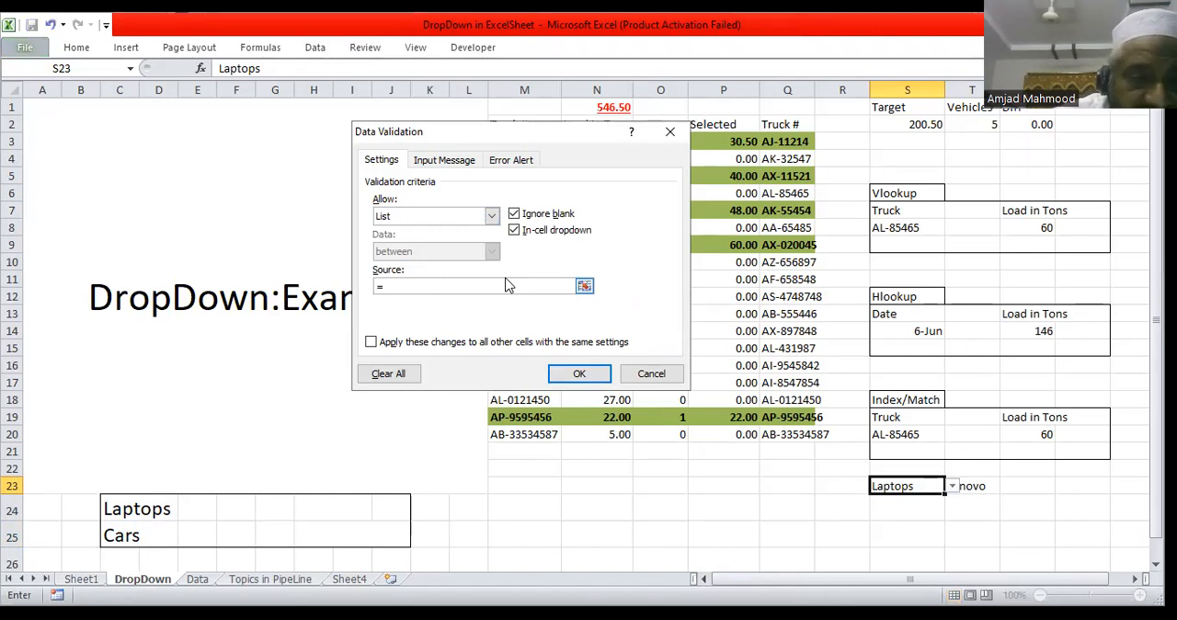
key("F3")
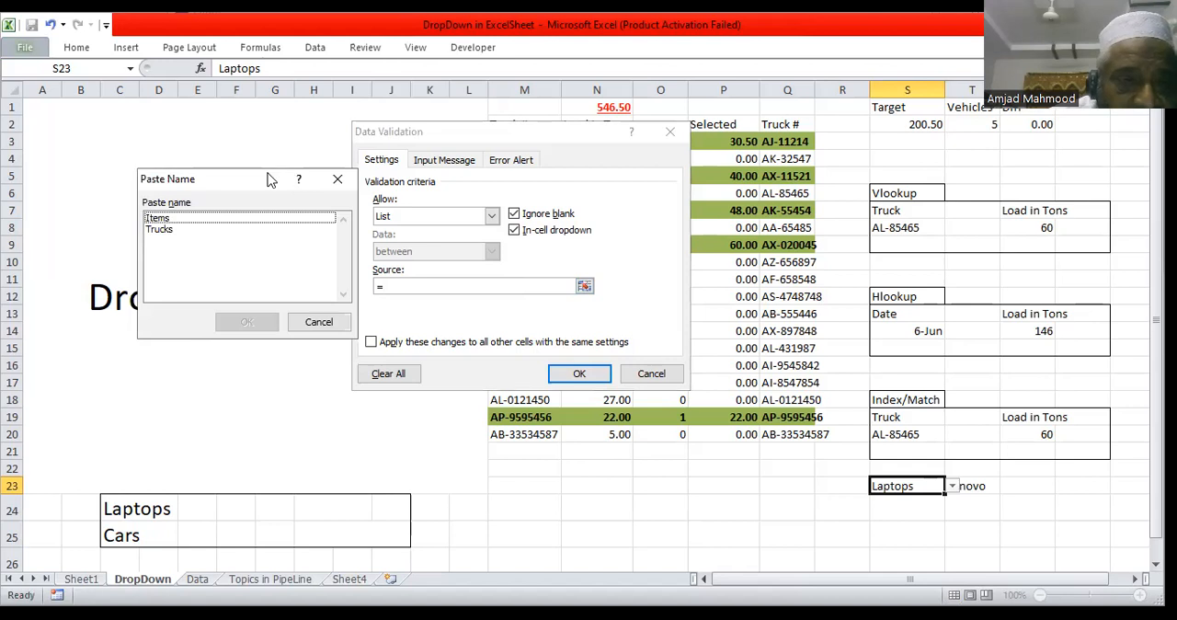
left_click_drag(269, 173, 266, 280)
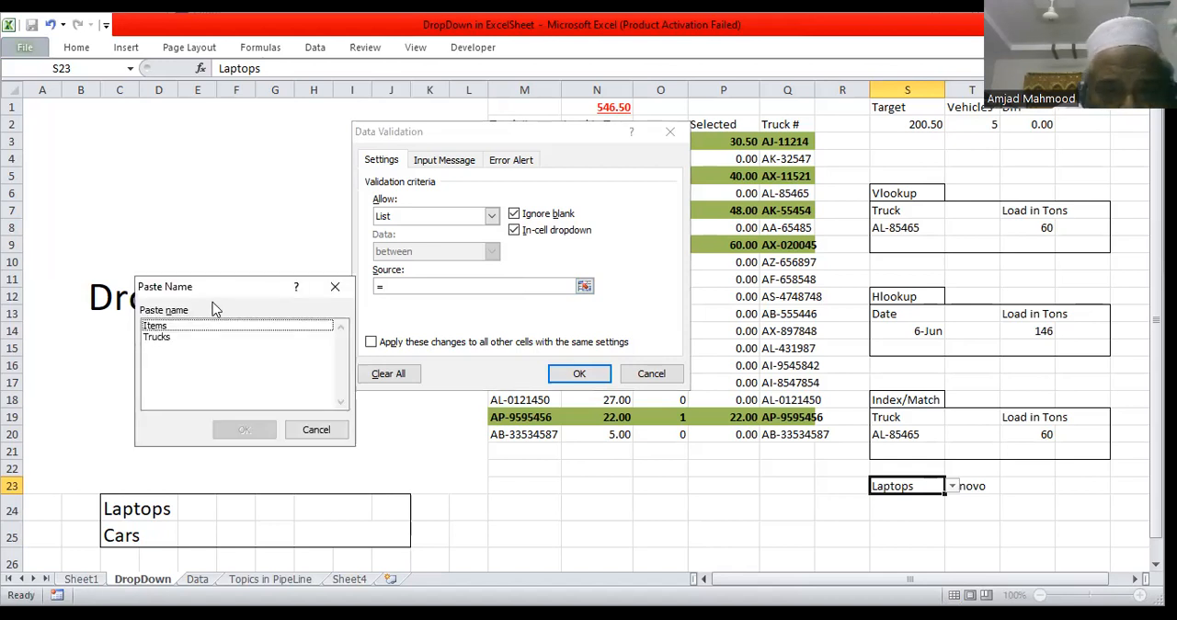
left_click_drag(213, 291, 483, 404)
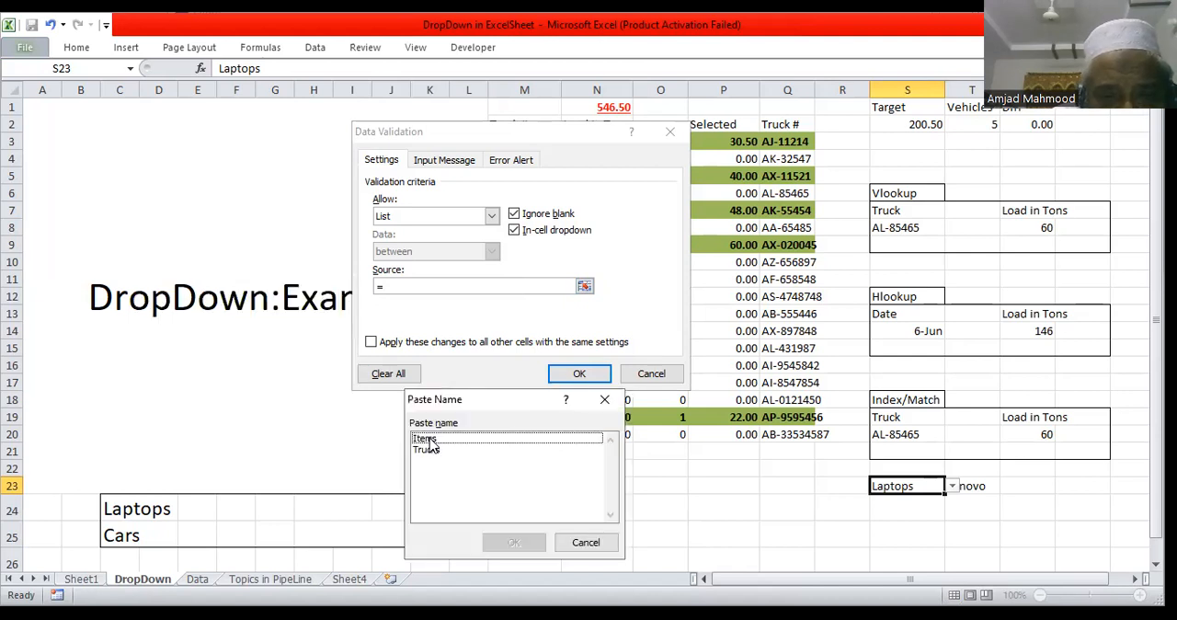
left_click(428, 439)
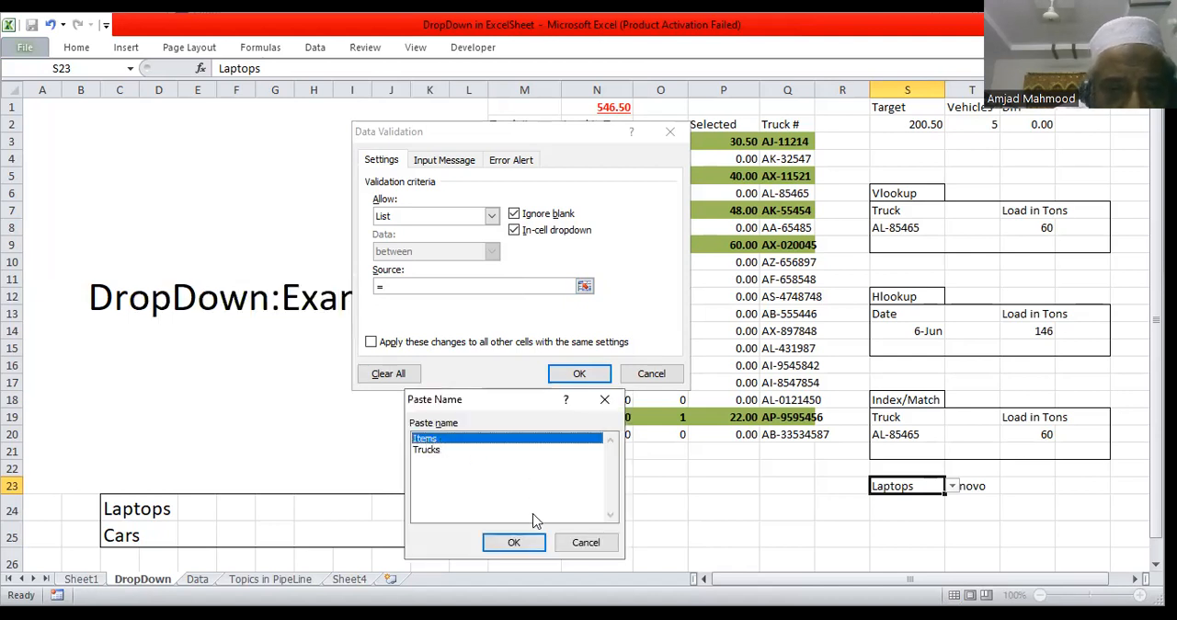
left_click(515, 543)
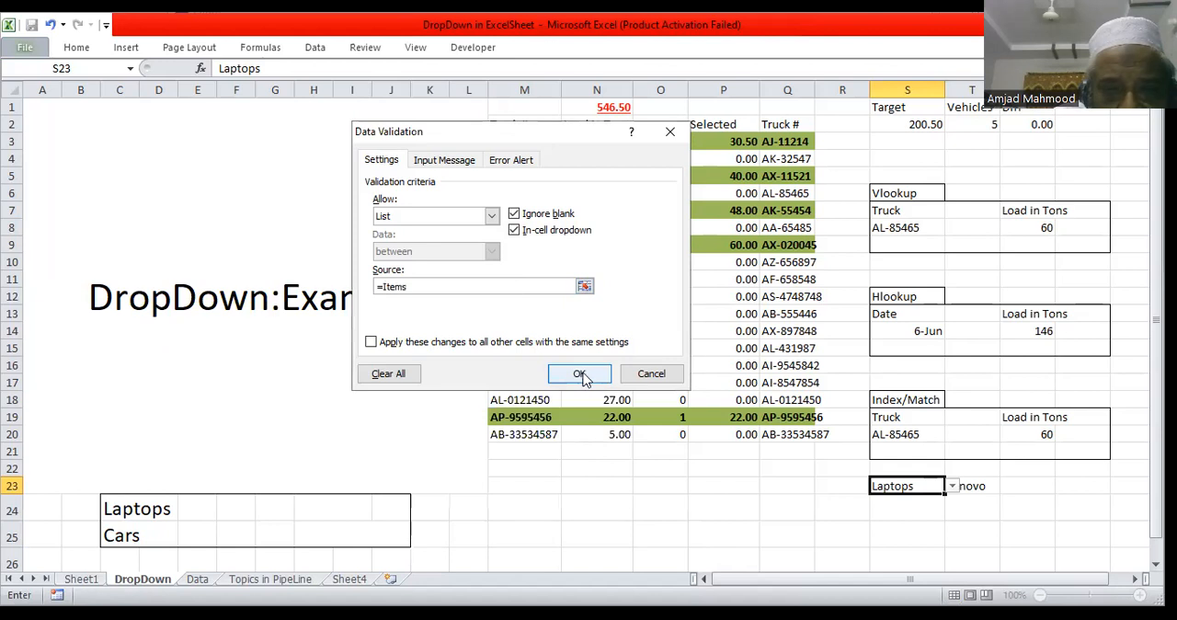
key("Return")
Step: Check the category drop-down in S23 and inspect the brand cell T23
left_click(955, 486)
left_click(955, 487)
left_click(955, 486)
left_click(954, 486)
left_click(973, 486)
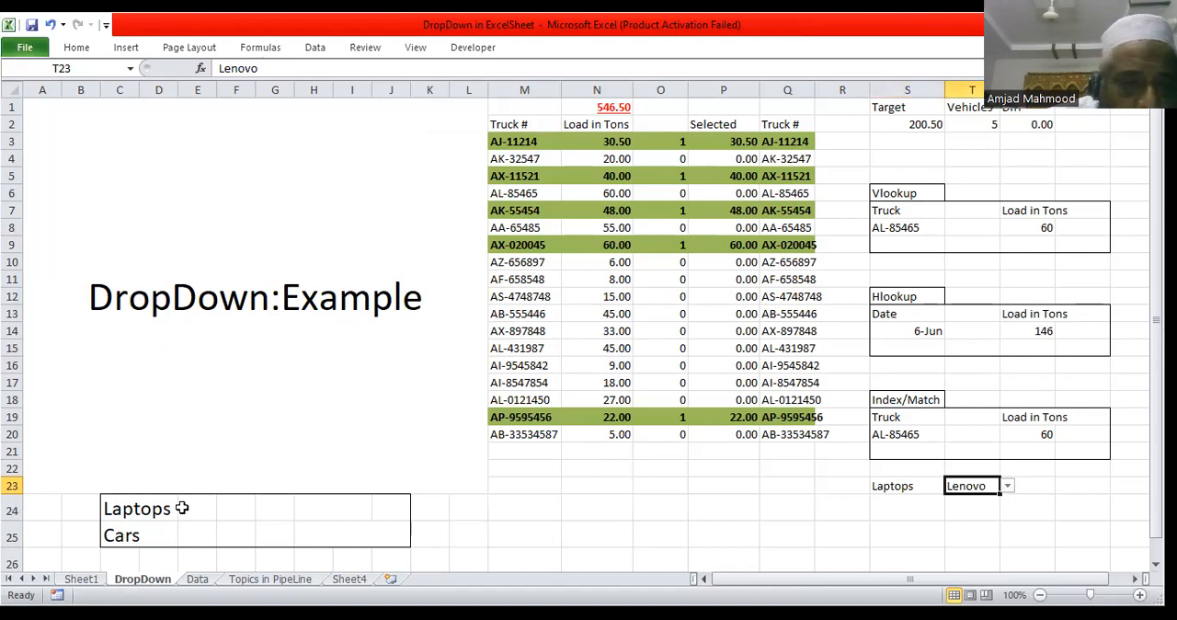
Step: Set the font colour of the laptop brand cells E24:J24 to black
left_click(115, 510)
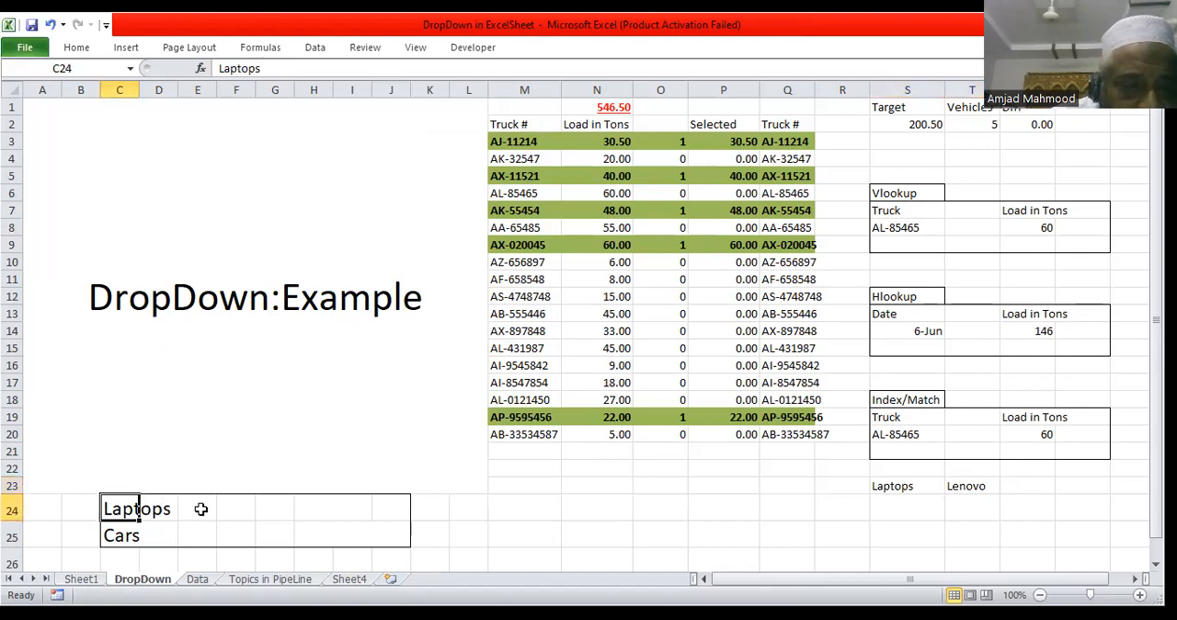
left_click_drag(190, 504, 377, 508)
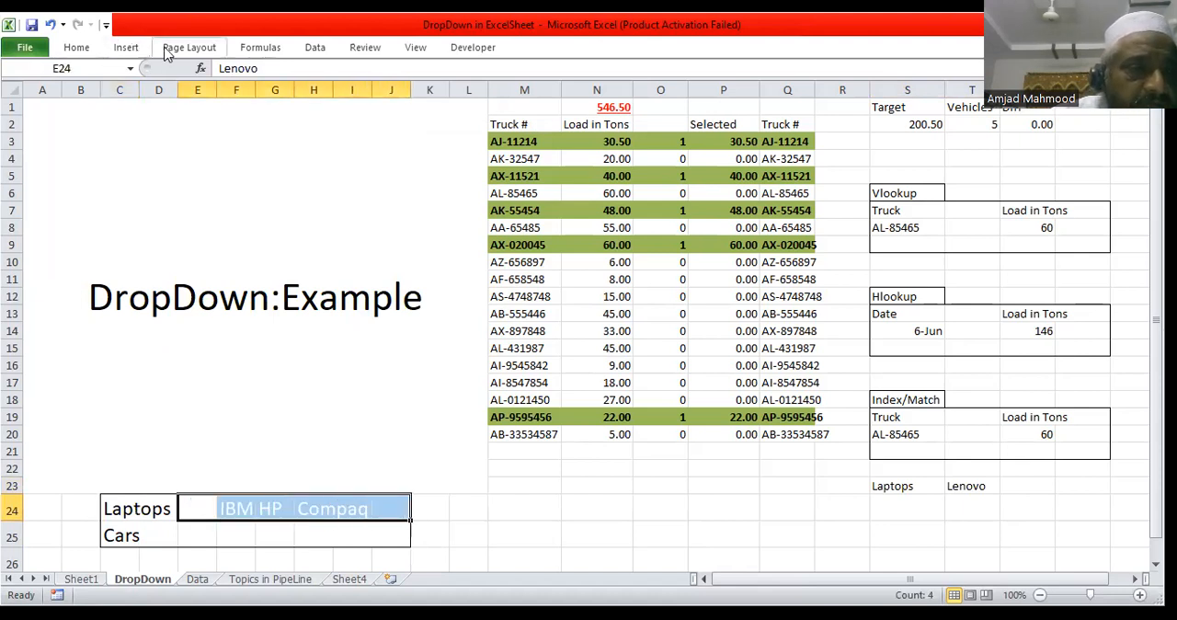
left_click(77, 47)
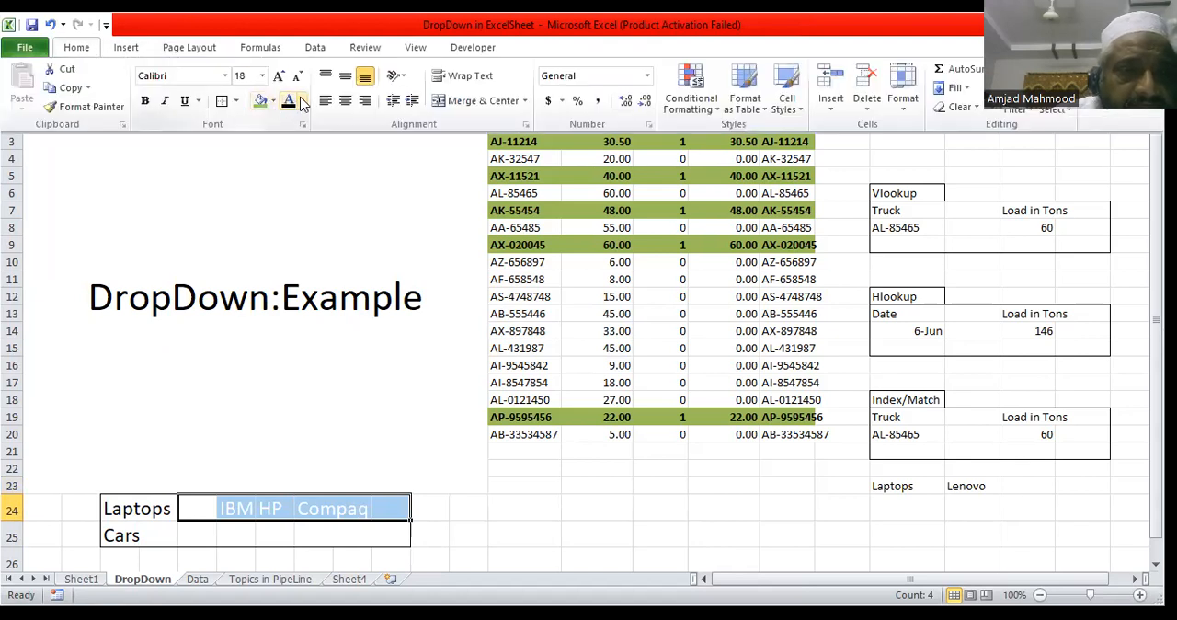
left_click(289, 102)
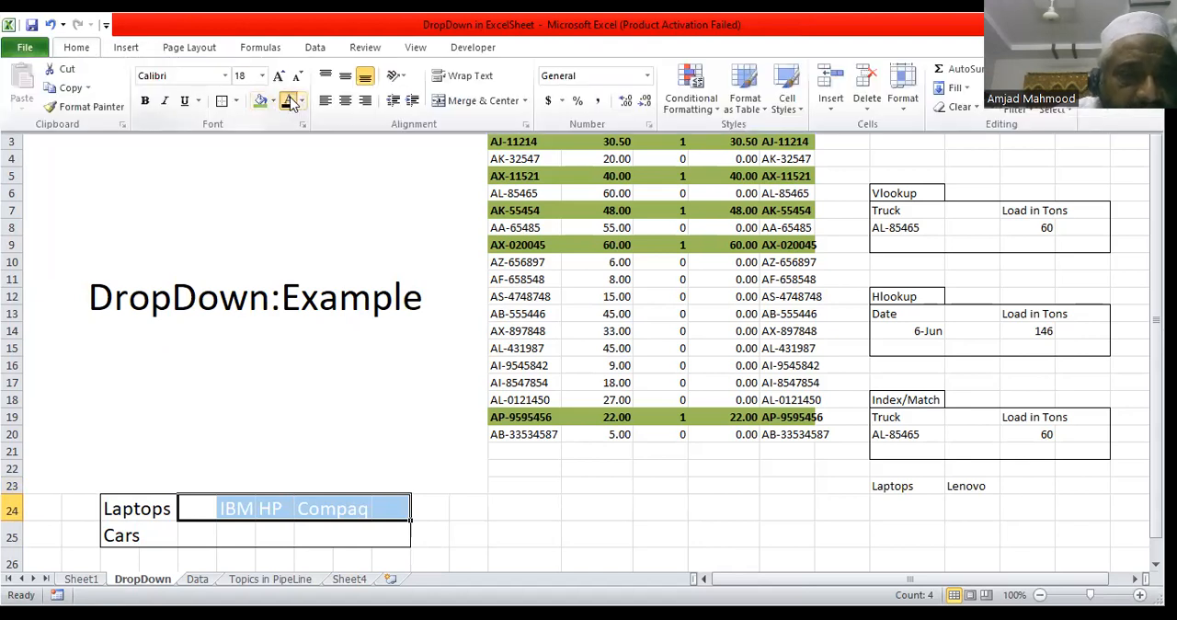
Step: Examine the laptop brand cells E24, F24 and G24 and their category cell C24
left_click(210, 507)
left_click(237, 507)
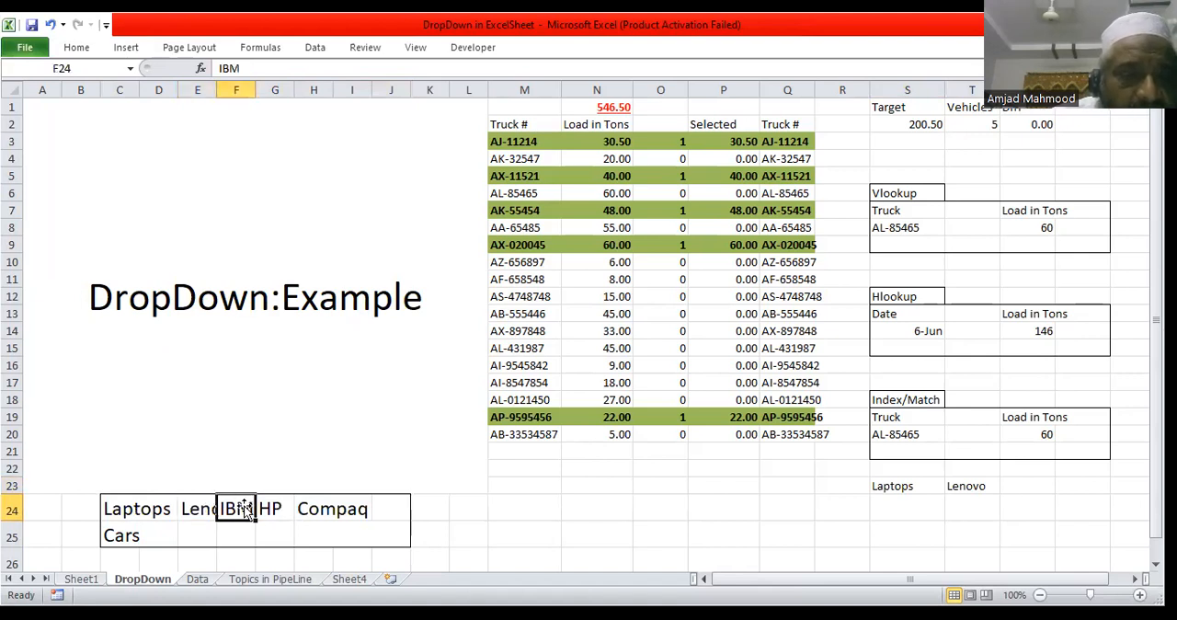
left_click(276, 507)
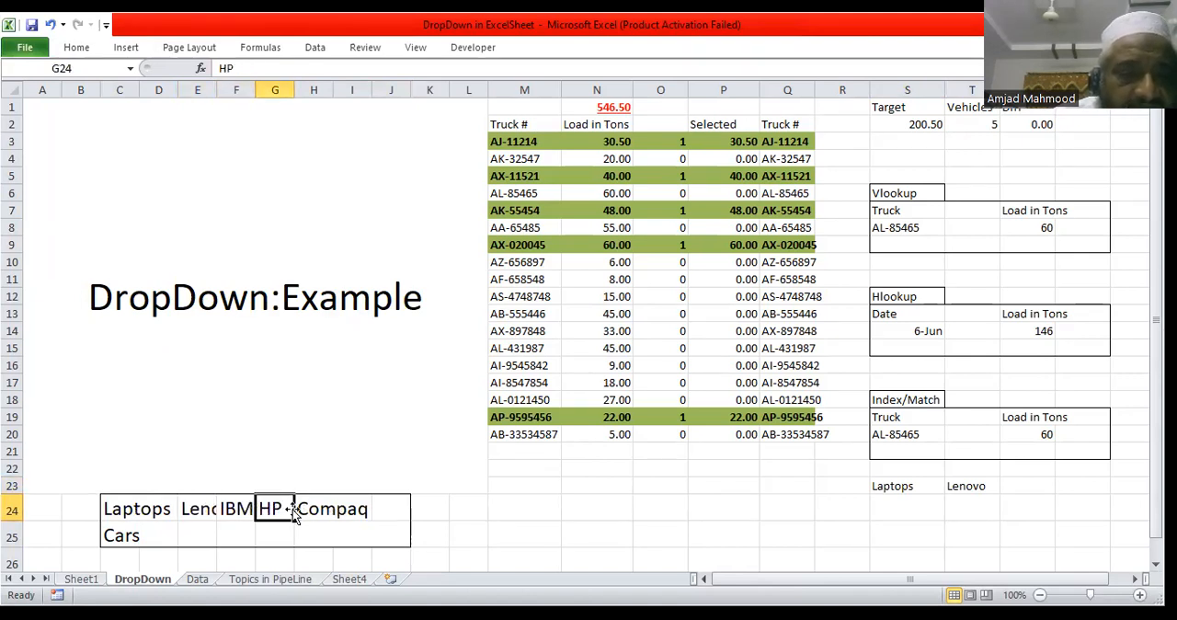
left_click(133, 508)
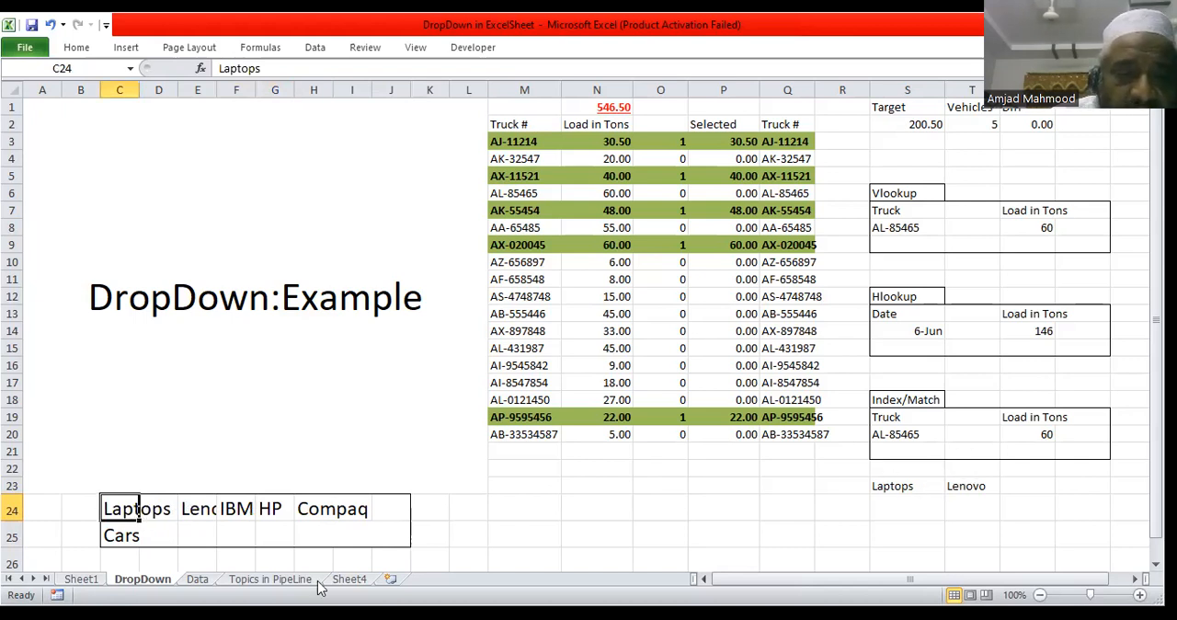
Step: Name the laptop brand range E24:I24 as Laptops
left_click(196, 508)
left_click_drag(196, 508, 316, 508)
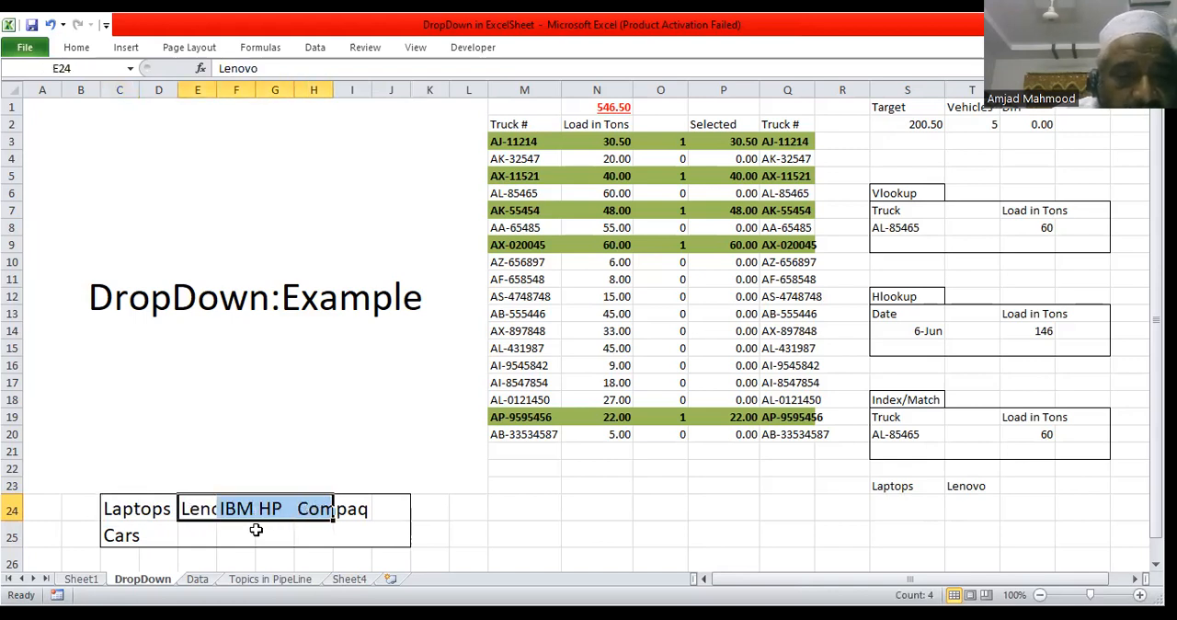
left_click(356, 504)
left_click(386, 508)
left_click_drag(188, 506, 343, 513)
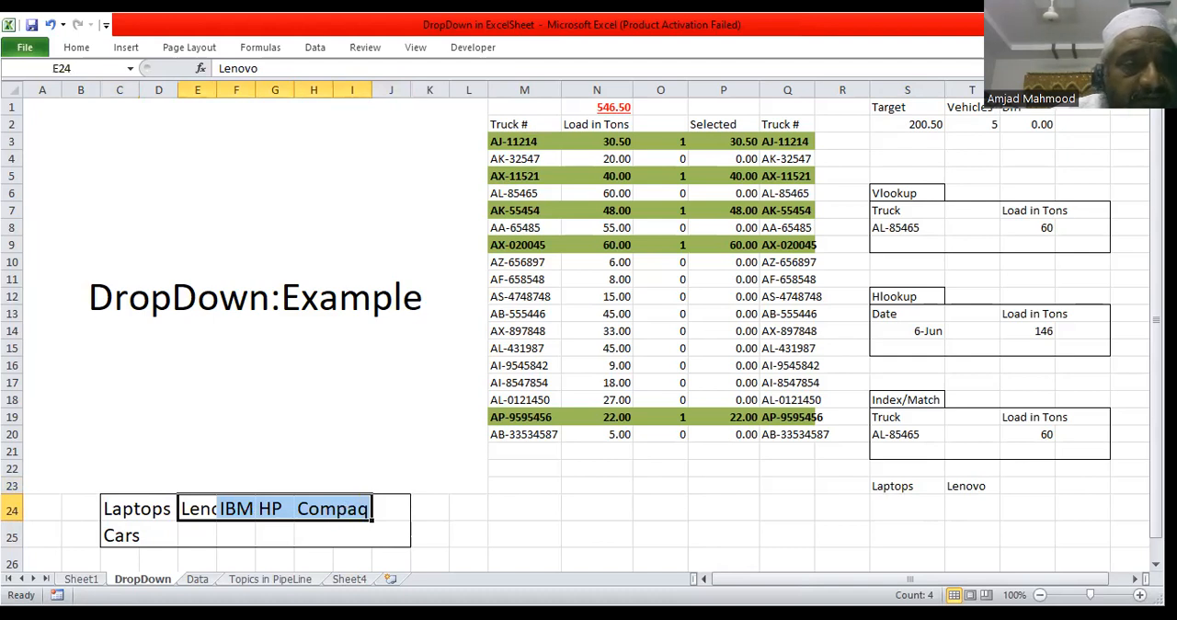
left_click(83, 67)
type("Laptops")
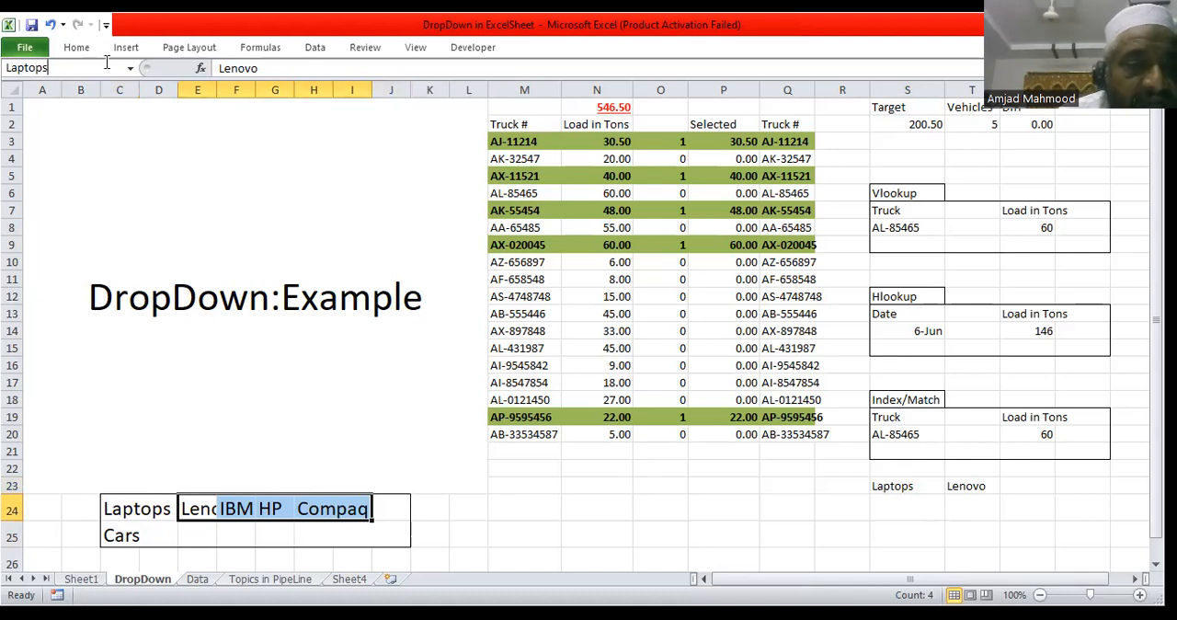
key("Return")
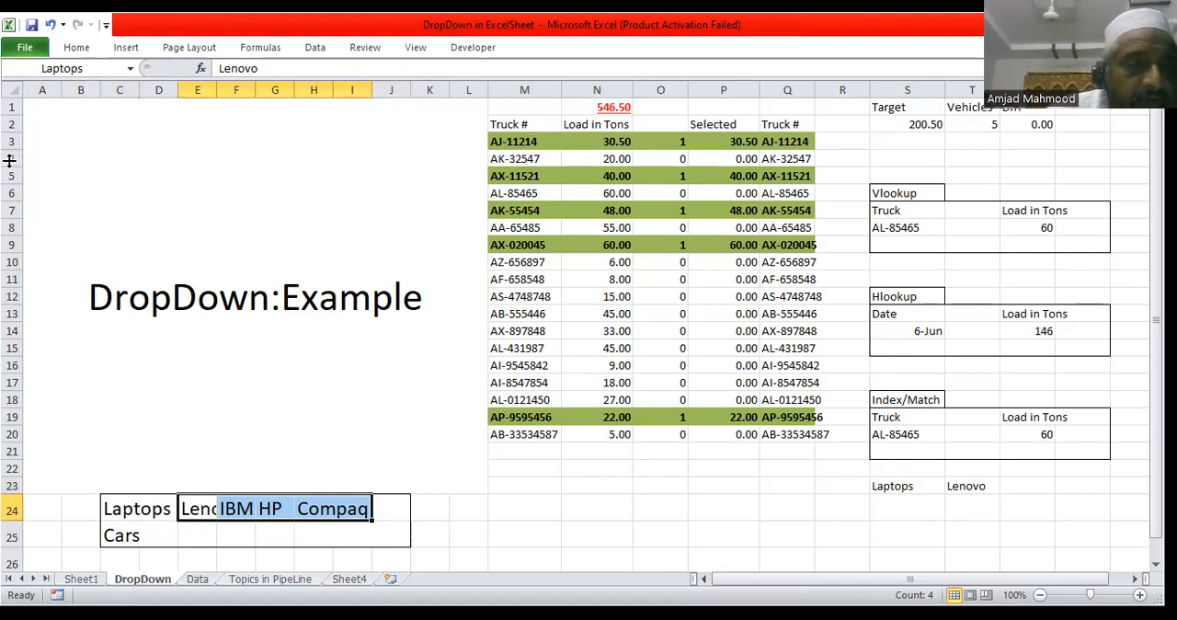
Step: Set the font colour of the car brand cells E25:I25 to black and check the individual brand cells
left_click_drag(193, 530, 367, 535)
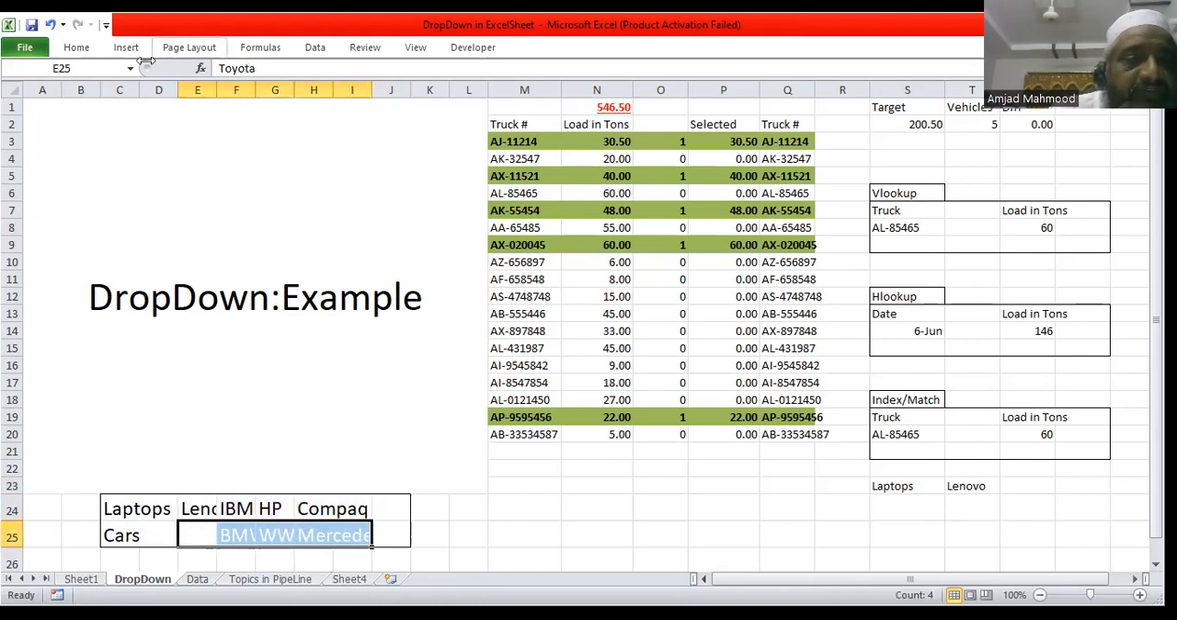
left_click(77, 51)
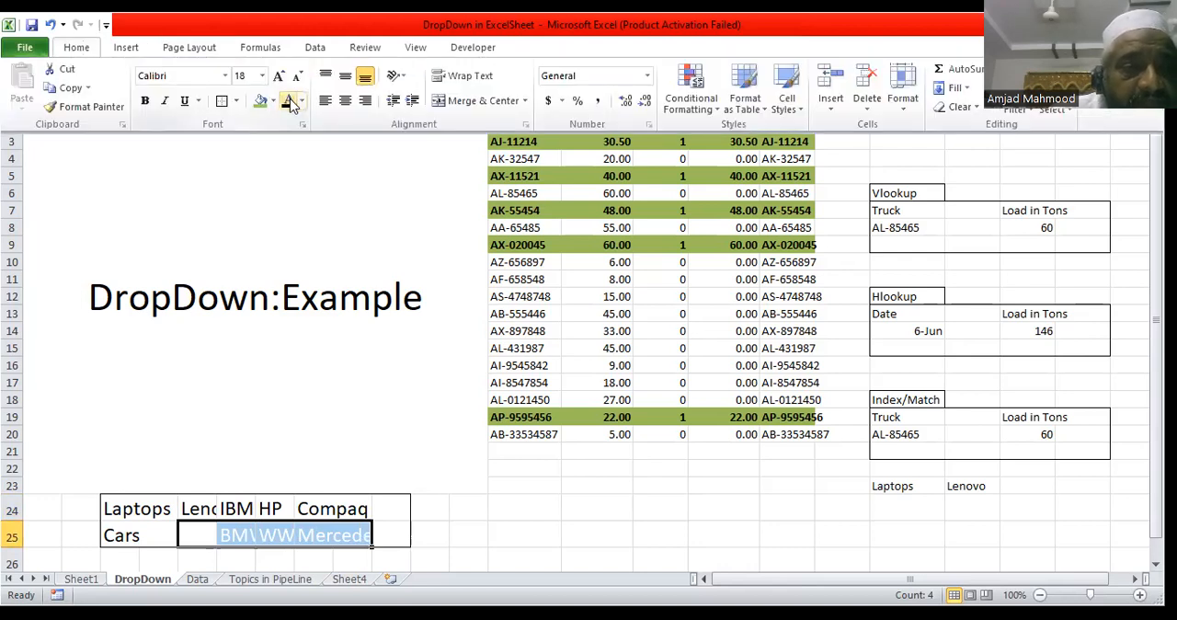
left_click(197, 535)
left_click(236, 534)
left_click(290, 533)
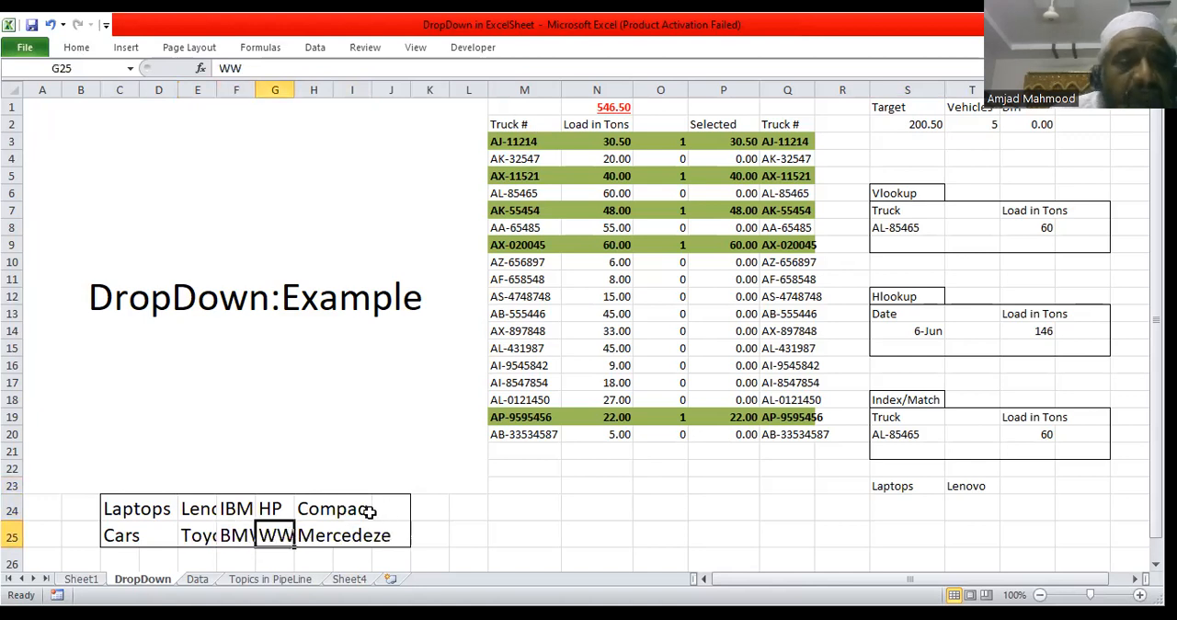
left_click(337, 540)
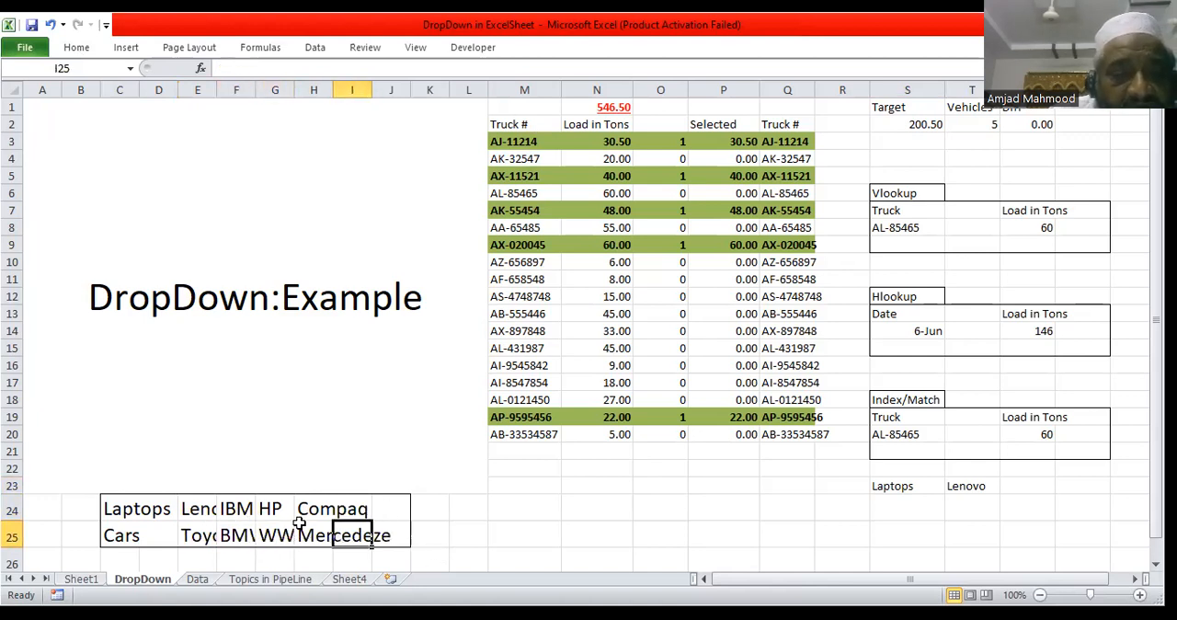
left_click(318, 539)
Step: Name the car brand range E25:H25 as Cars
left_click_drag(197, 536, 320, 540)
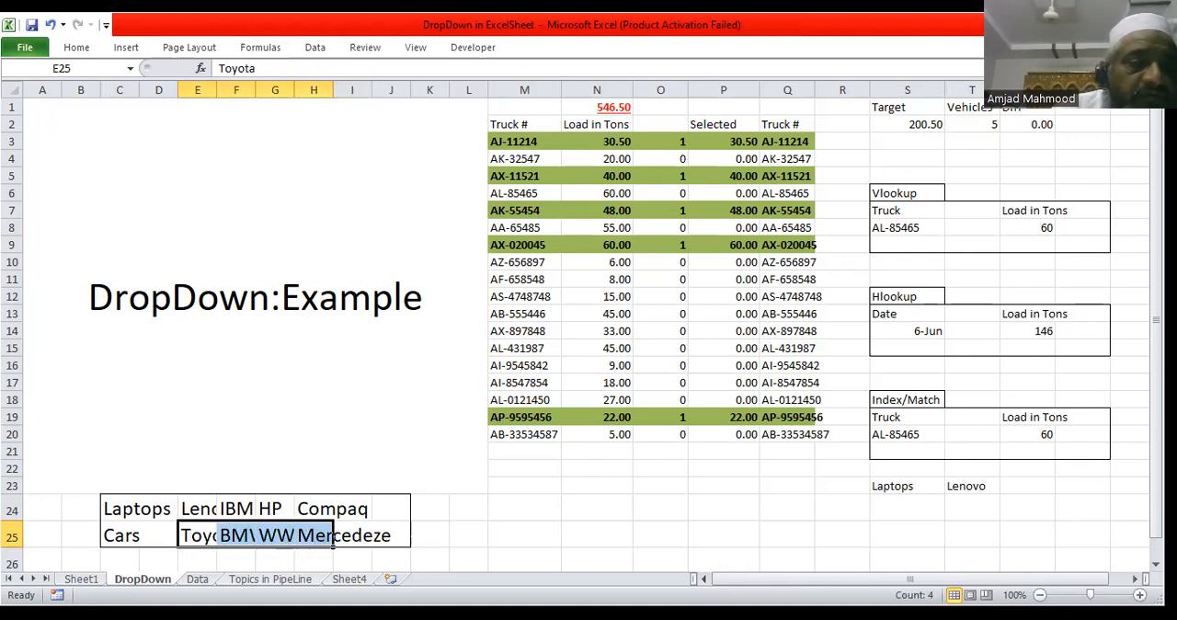
left_click(91, 66)
type("Cars")
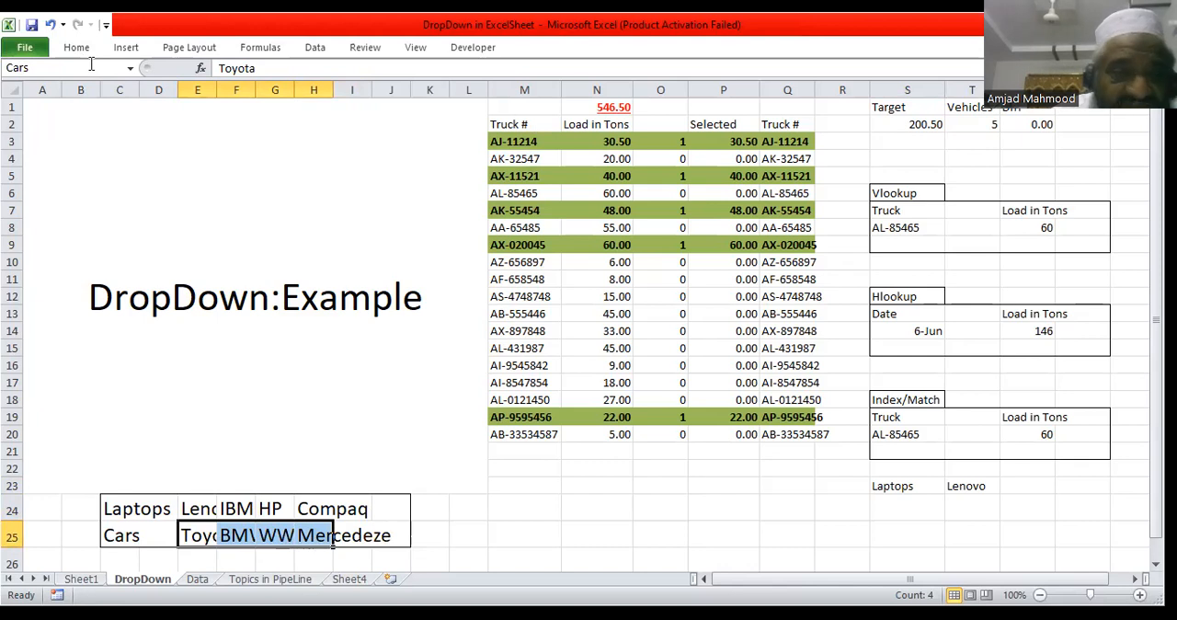
key("Return")
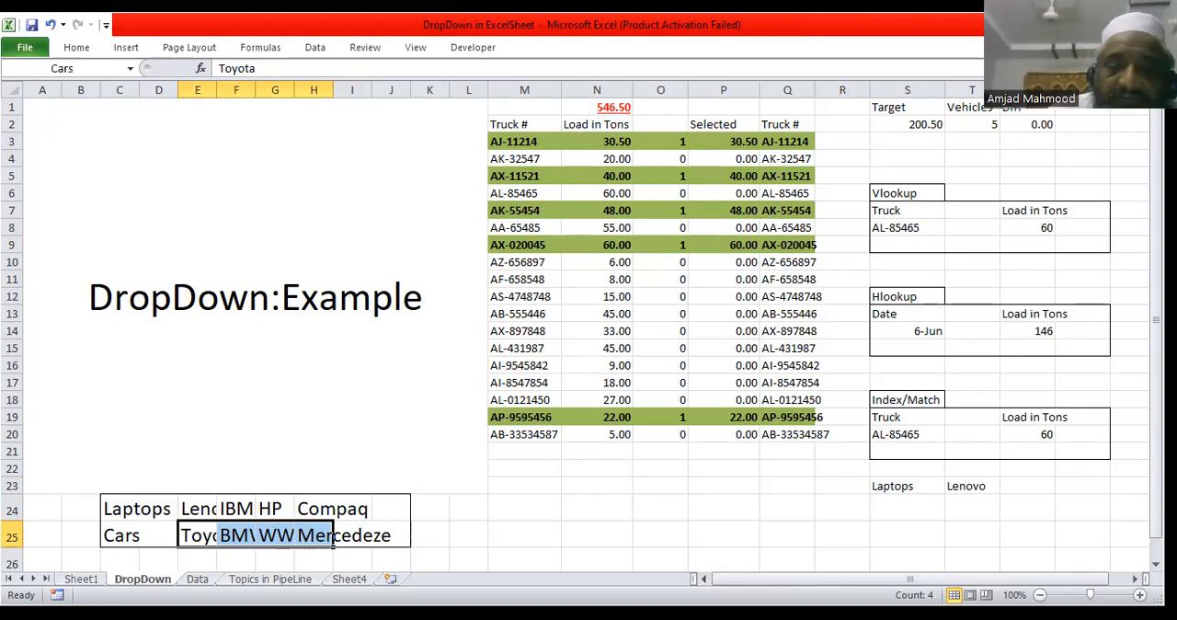
Step: Clear the existing data validation settings for the brand cell T23
left_click(901, 486)
left_click(977, 485)
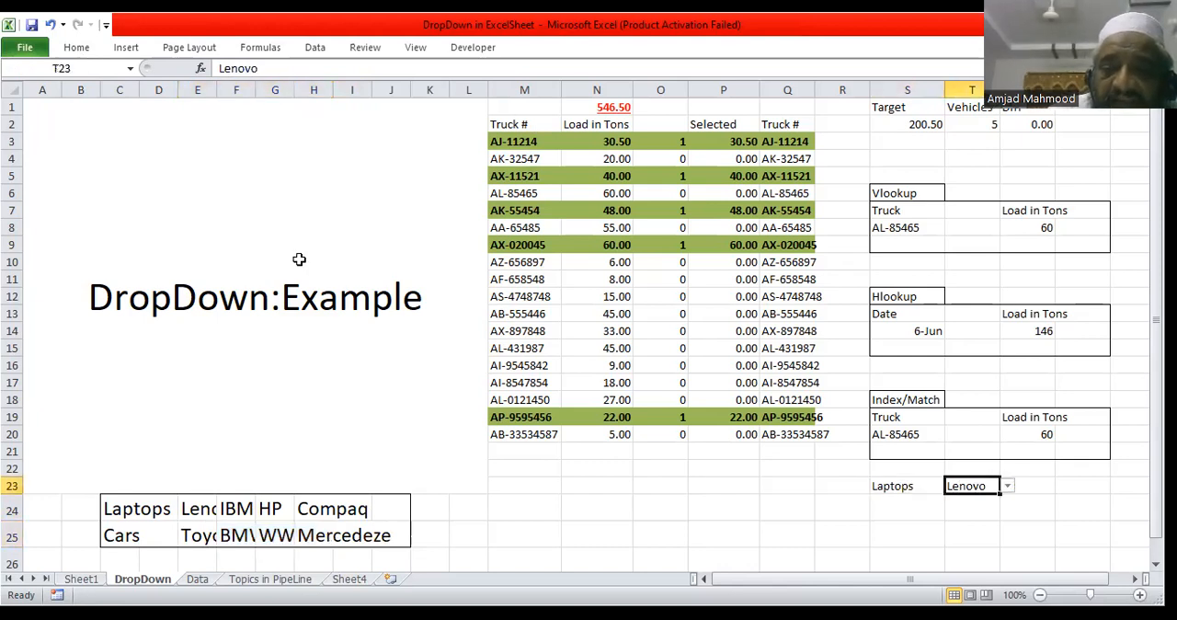
left_click(315, 47)
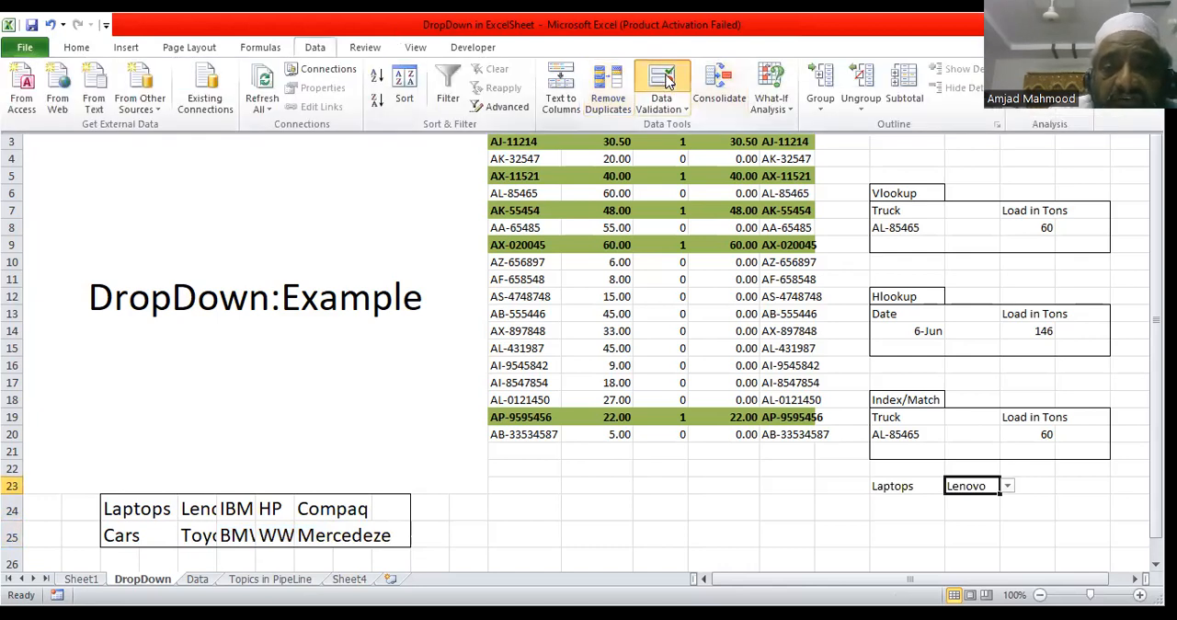
left_click(669, 81)
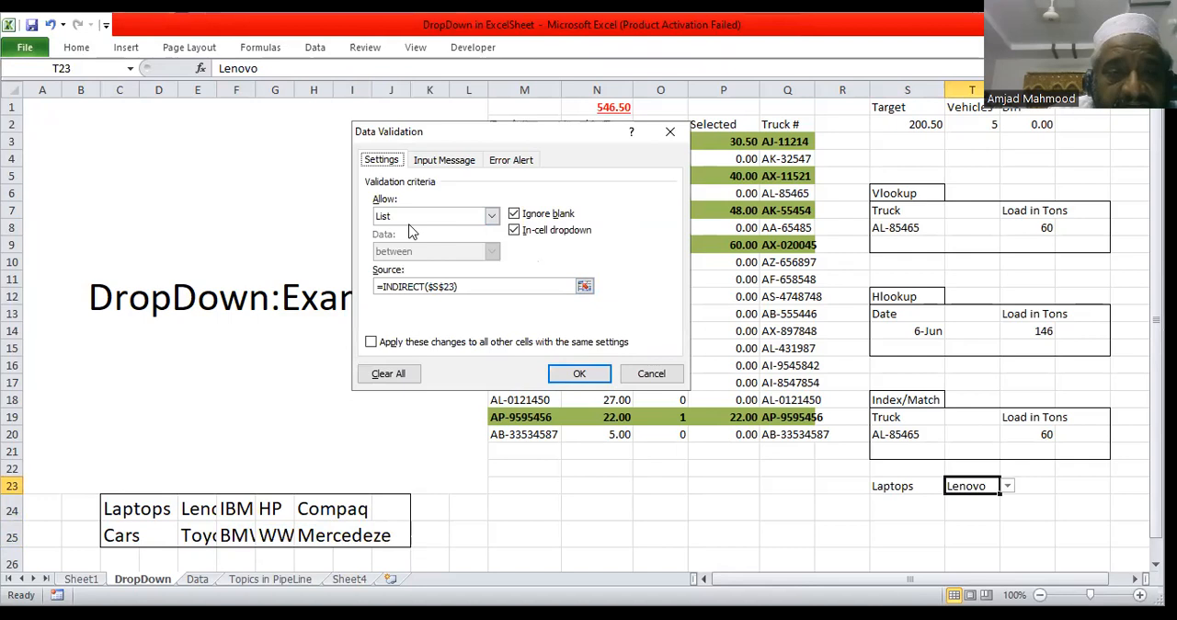
left_click(387, 377)
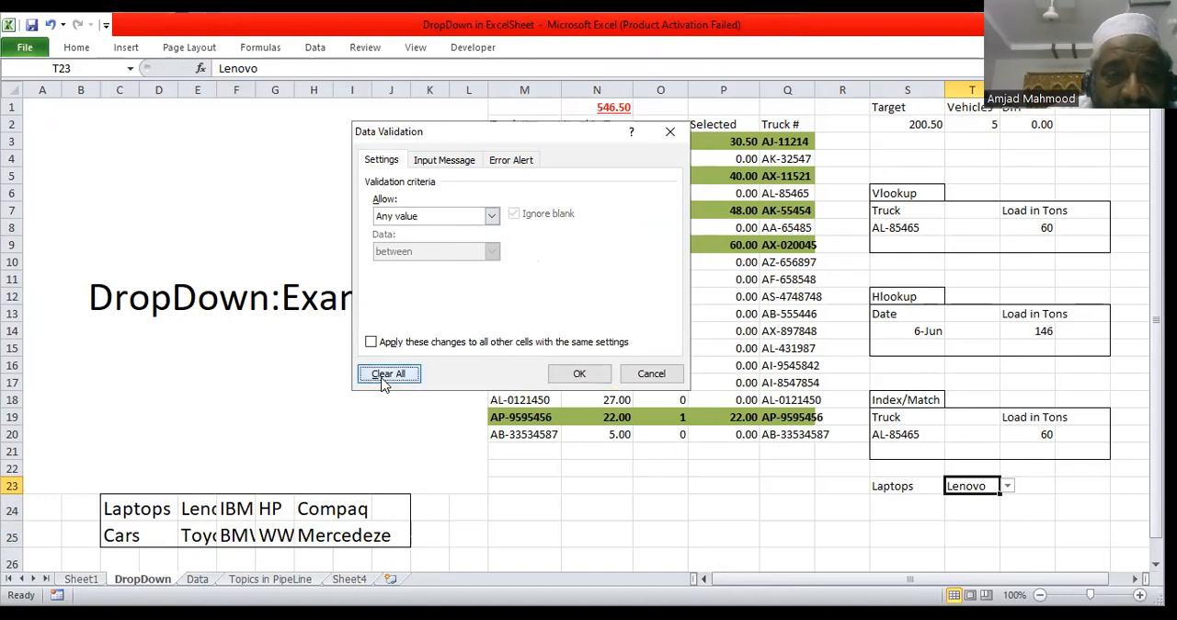
Step: Apply list validation to brand cell T23 with the source =indirect($S$23)
left_click(492, 217)
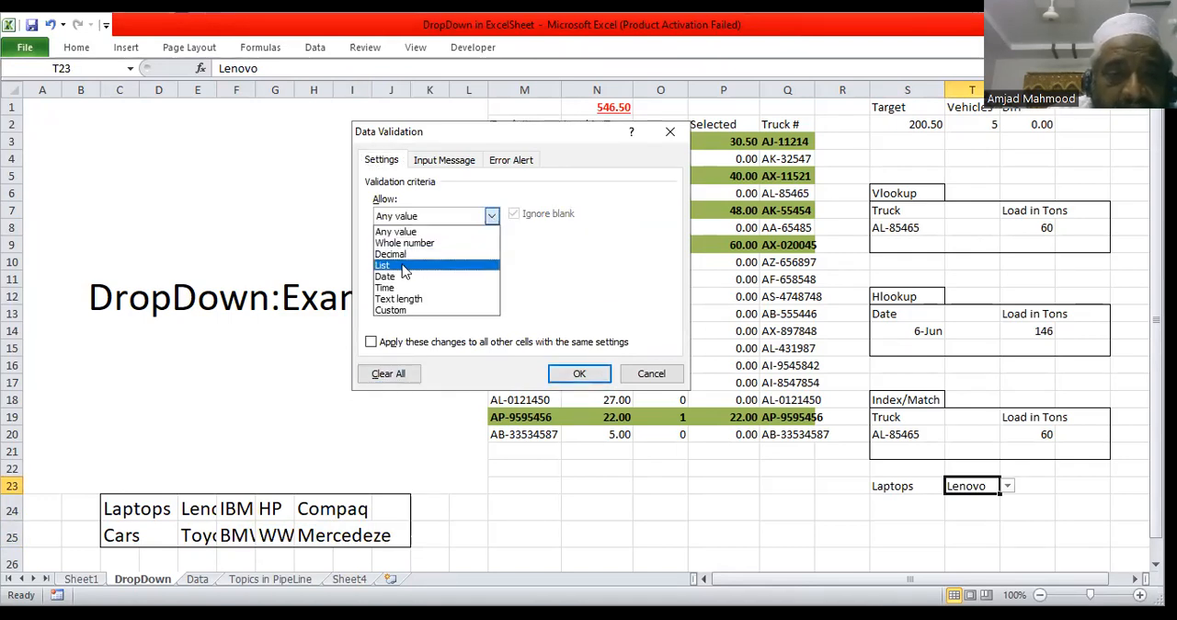
left_click(405, 265)
left_click(413, 286)
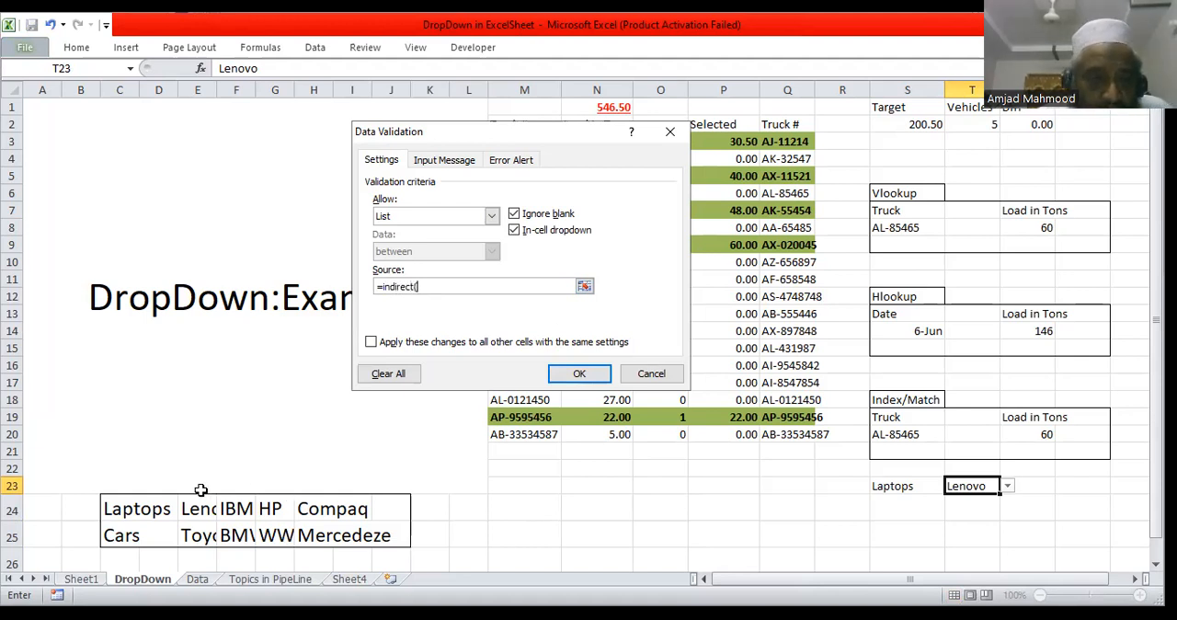
left_click(903, 486)
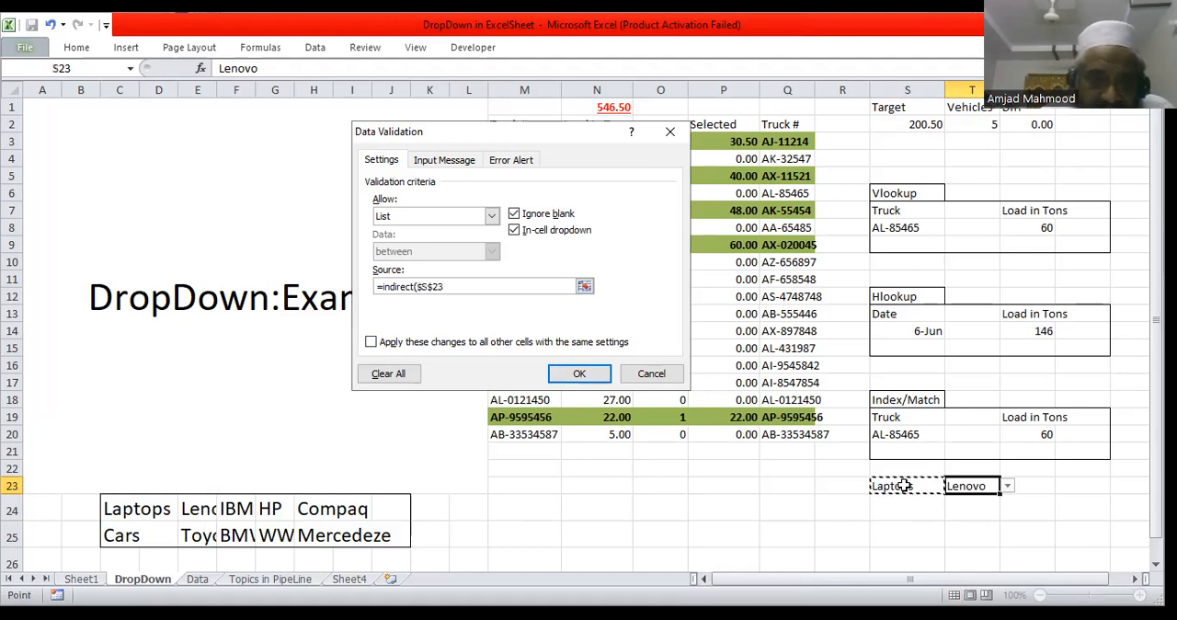
type(")")
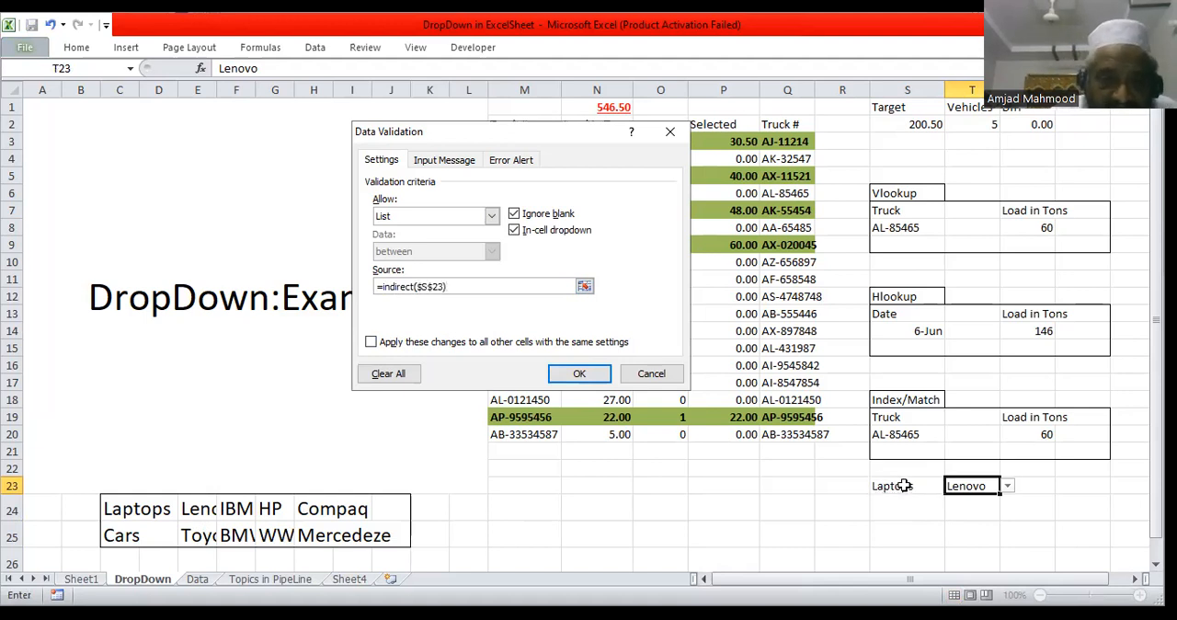
left_click(595, 375)
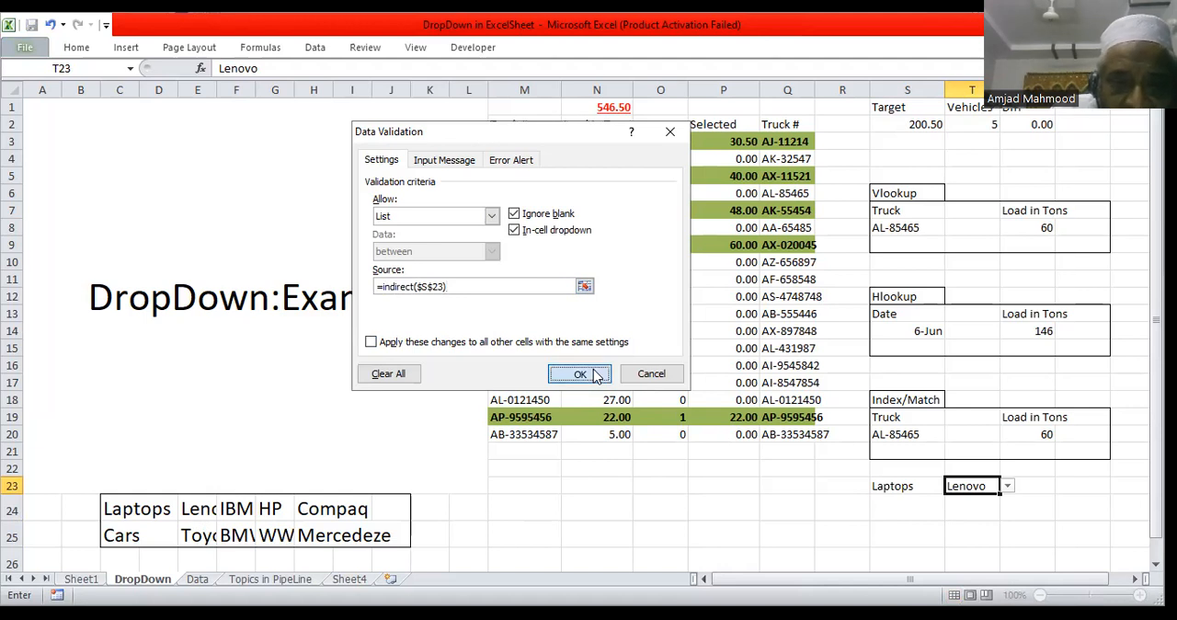
Step: Check the laptop brand choices in T23, then test the dependent list by choosing Cars in S23 and Toyota in T23
left_click(1008, 487)
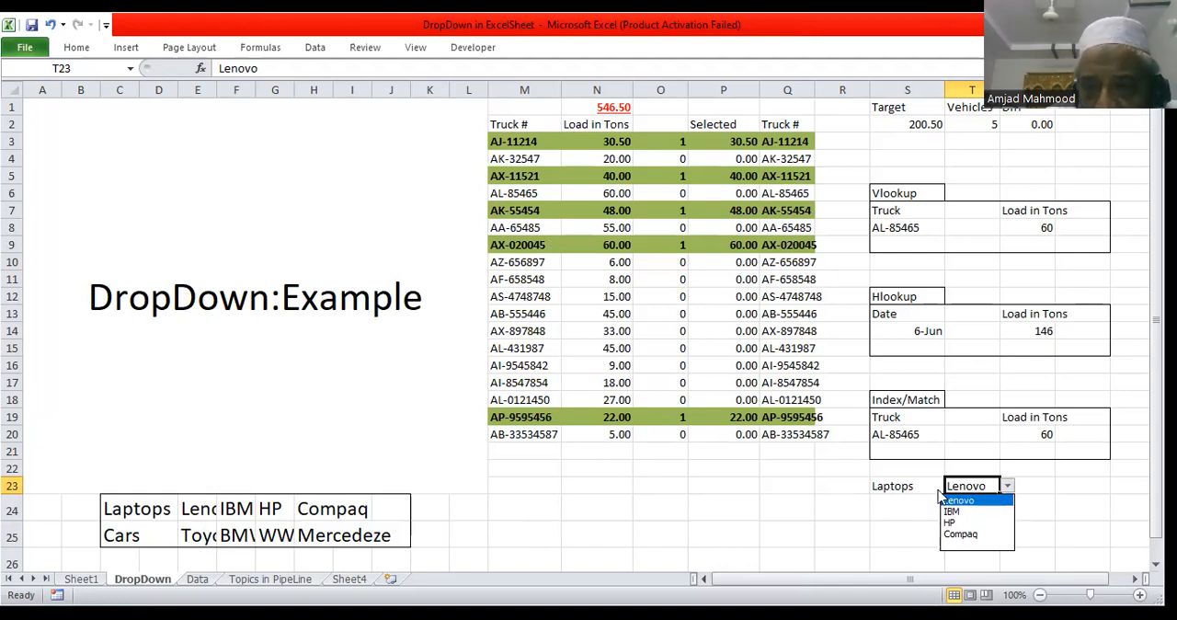
left_click(1007, 490)
left_click(935, 486)
left_click(954, 486)
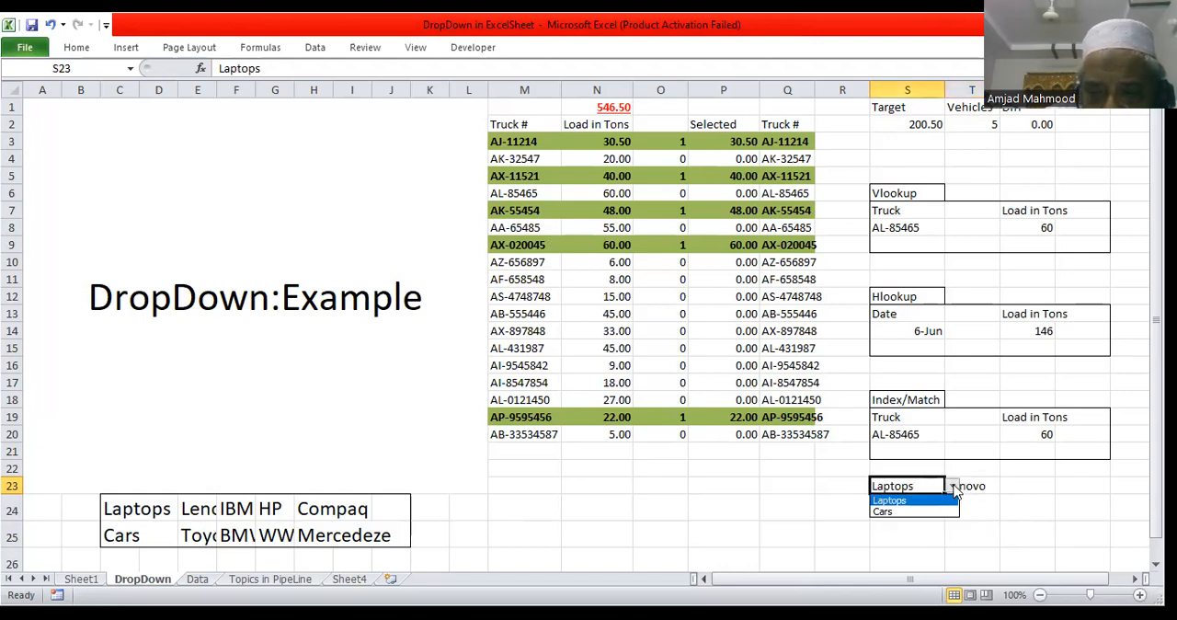
left_click(896, 512)
left_click(979, 487)
left_click(1008, 487)
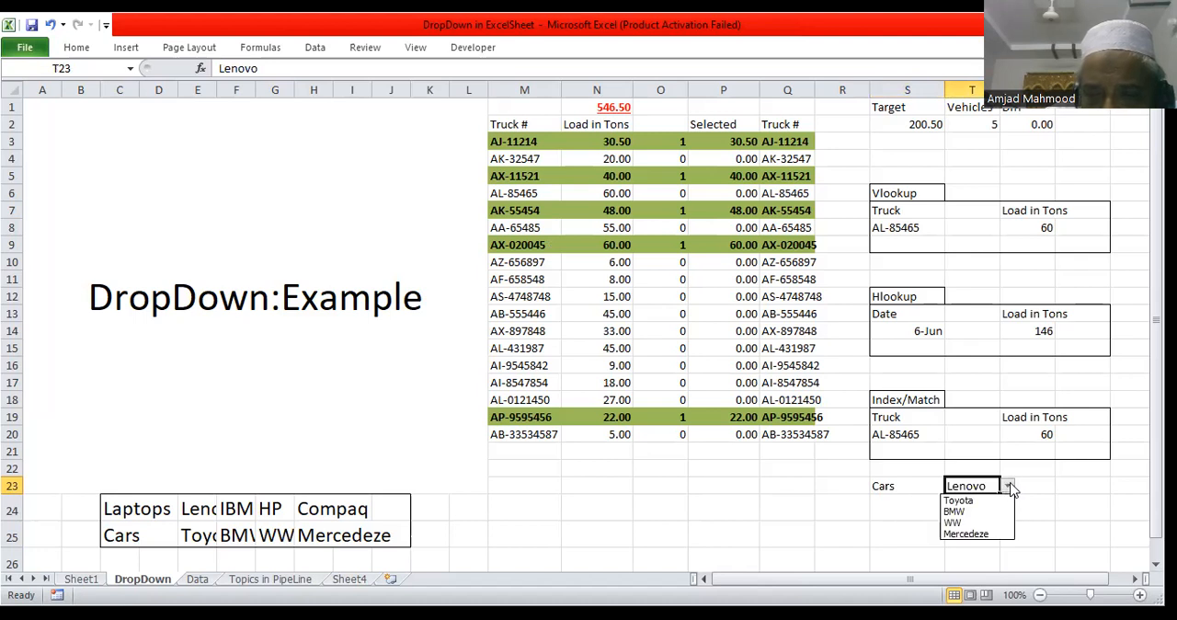
left_click(977, 501)
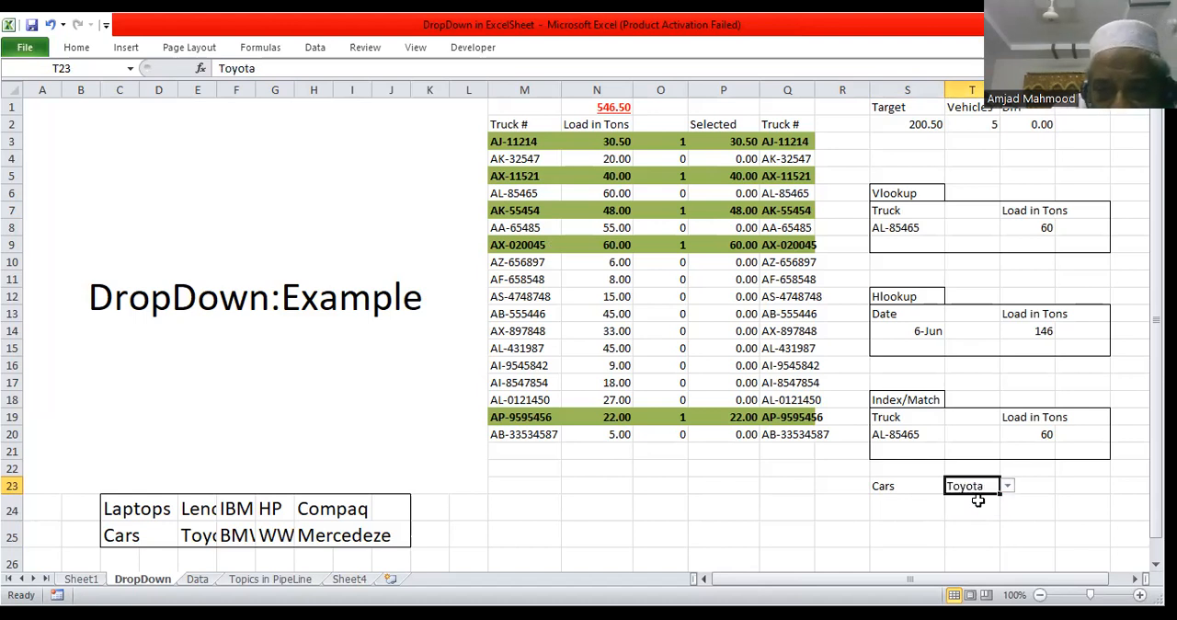
Step: Choose Laptops as the category in S23 and Compaq as the dependent brand in T23
left_click(892, 485)
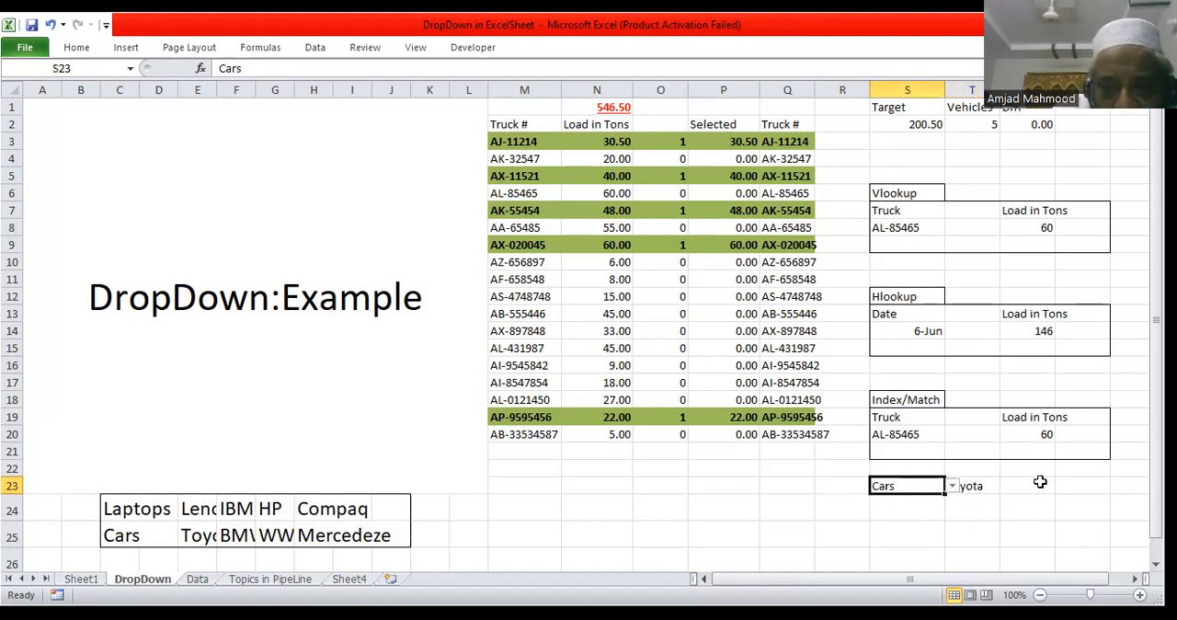
left_click(970, 485)
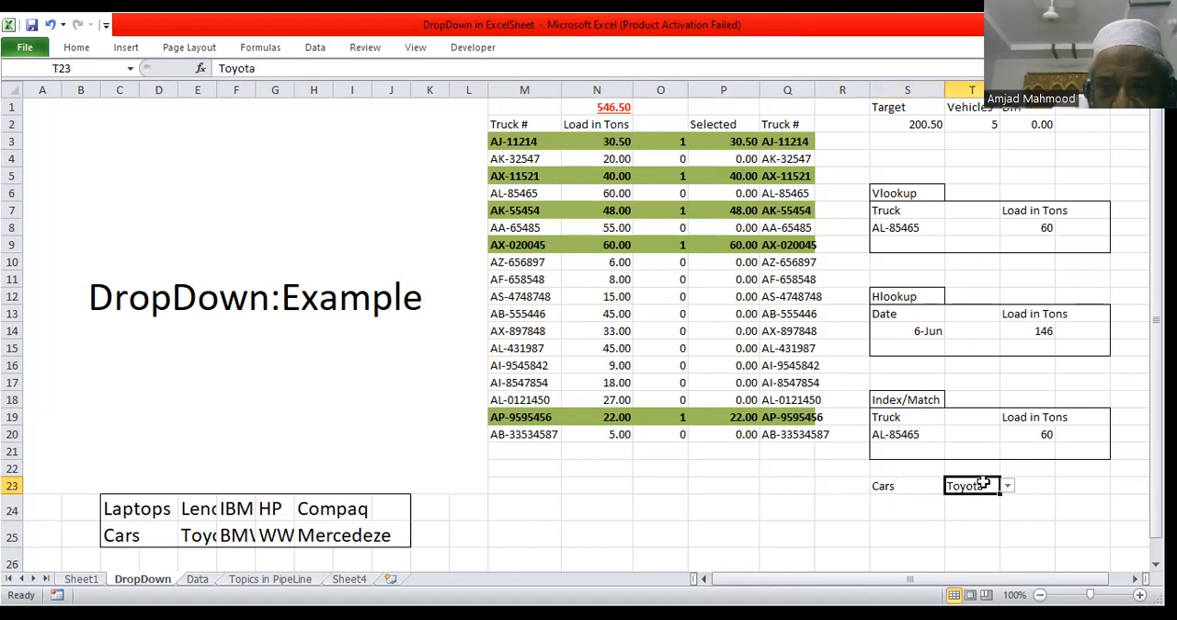
left_click(909, 487)
left_click(952, 485)
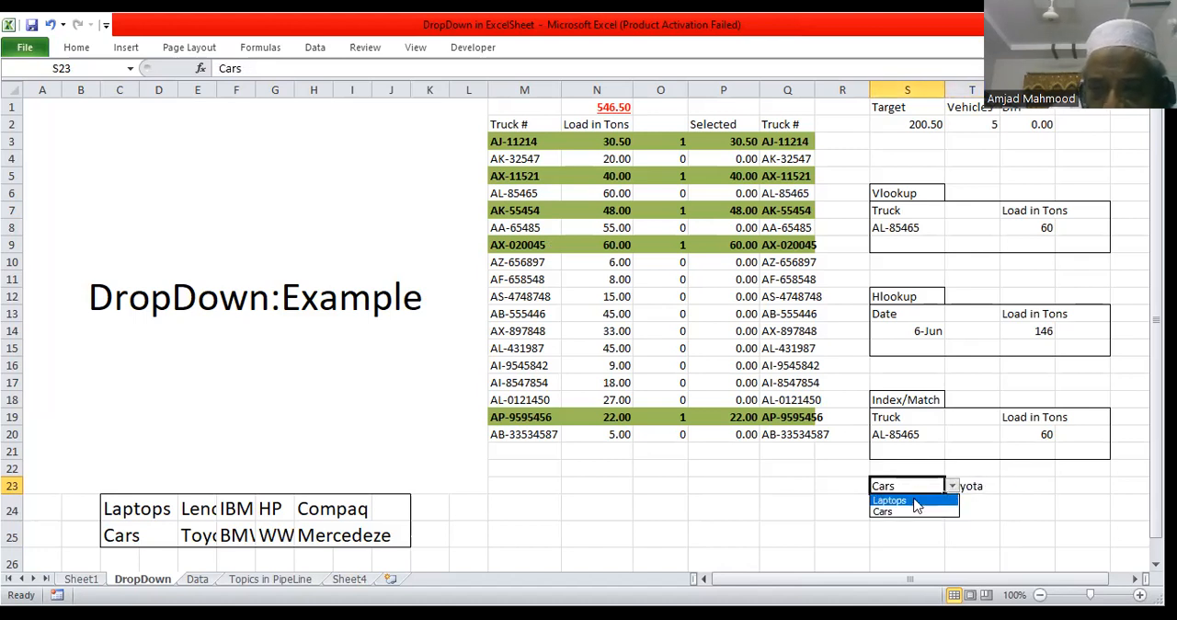
left_click(916, 505)
left_click(975, 486)
left_click(1009, 488)
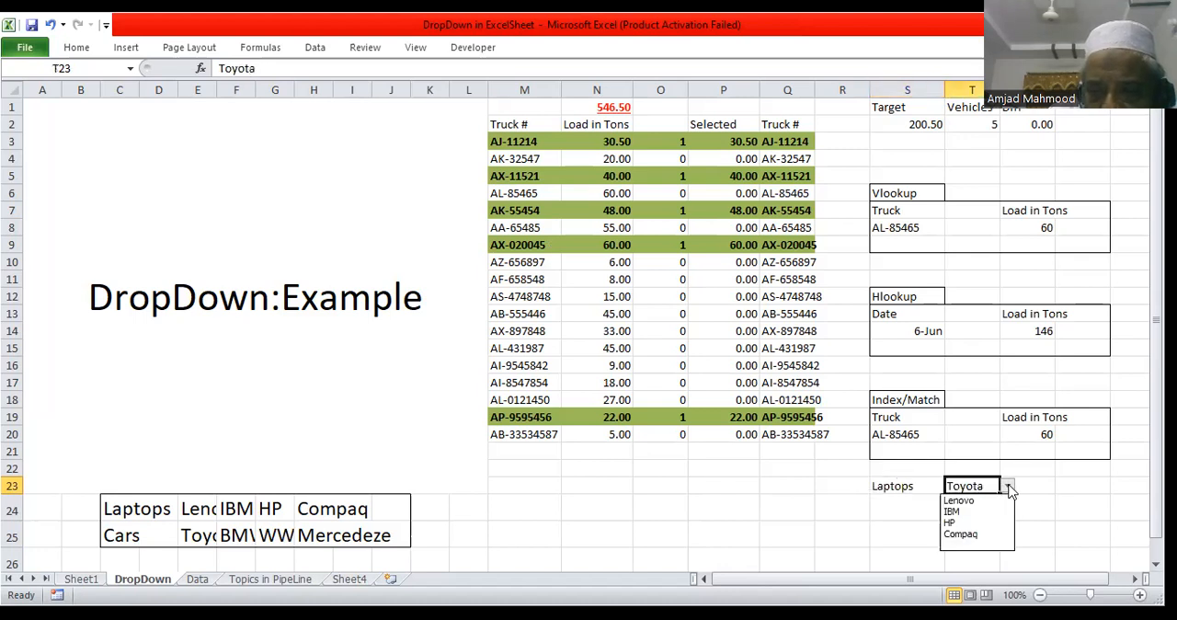
left_click(961, 533)
Step: Choose Cars in S23 and Mercedeze in T23, and review the brand choices offered in T23
left_click(930, 486)
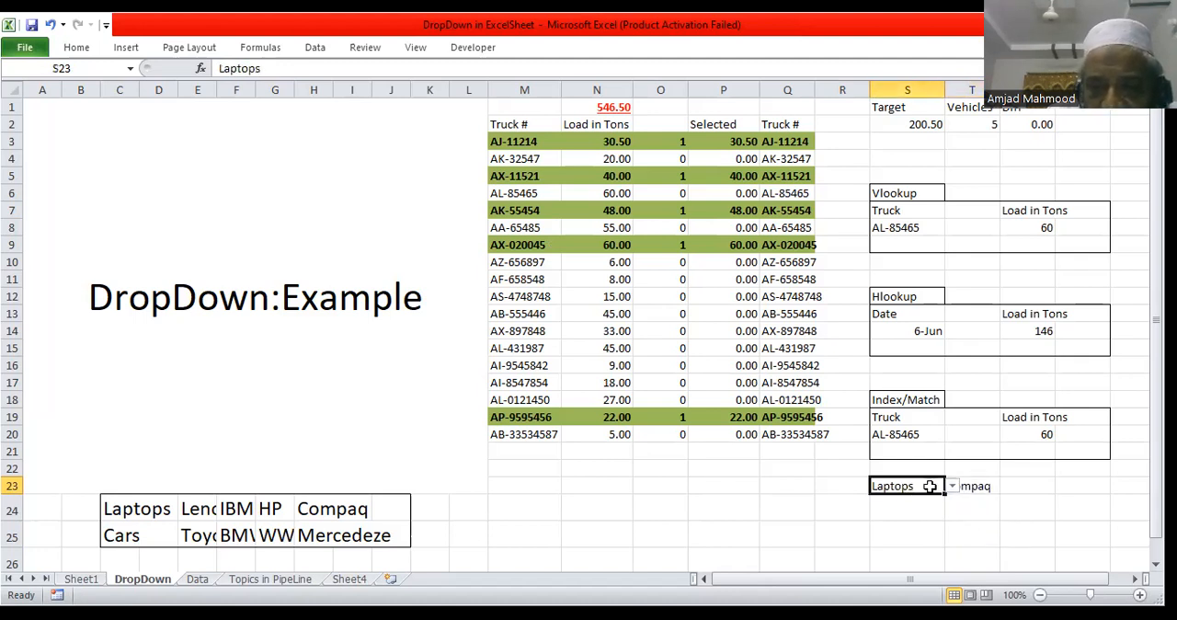
left_click(953, 485)
left_click(906, 513)
left_click(979, 486)
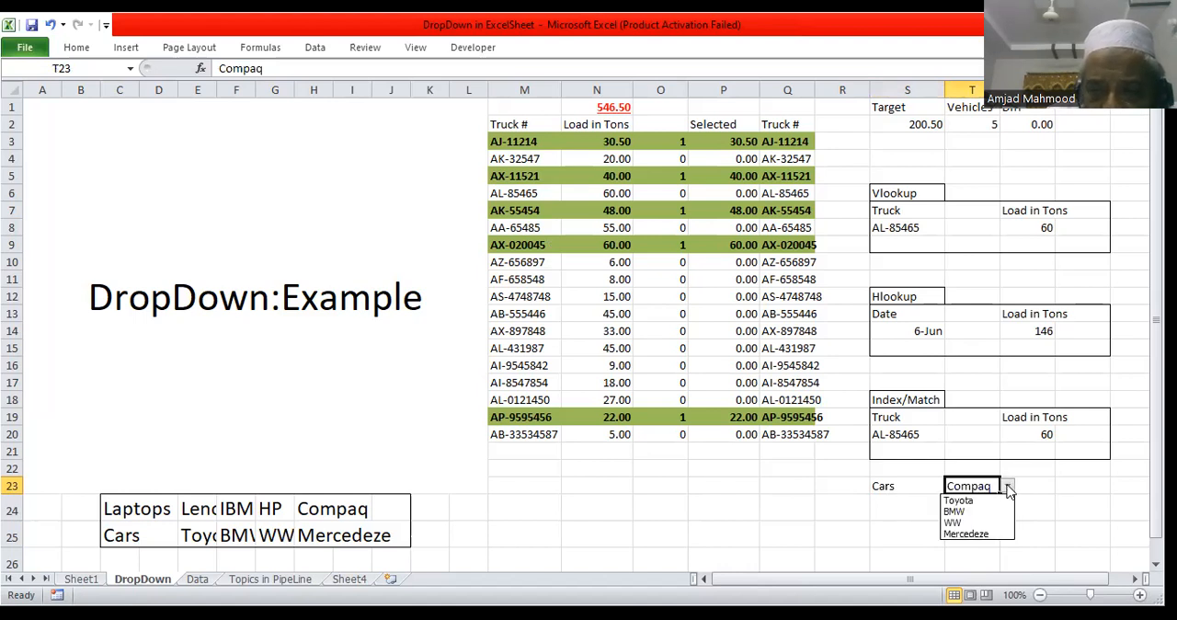
left_click(988, 532)
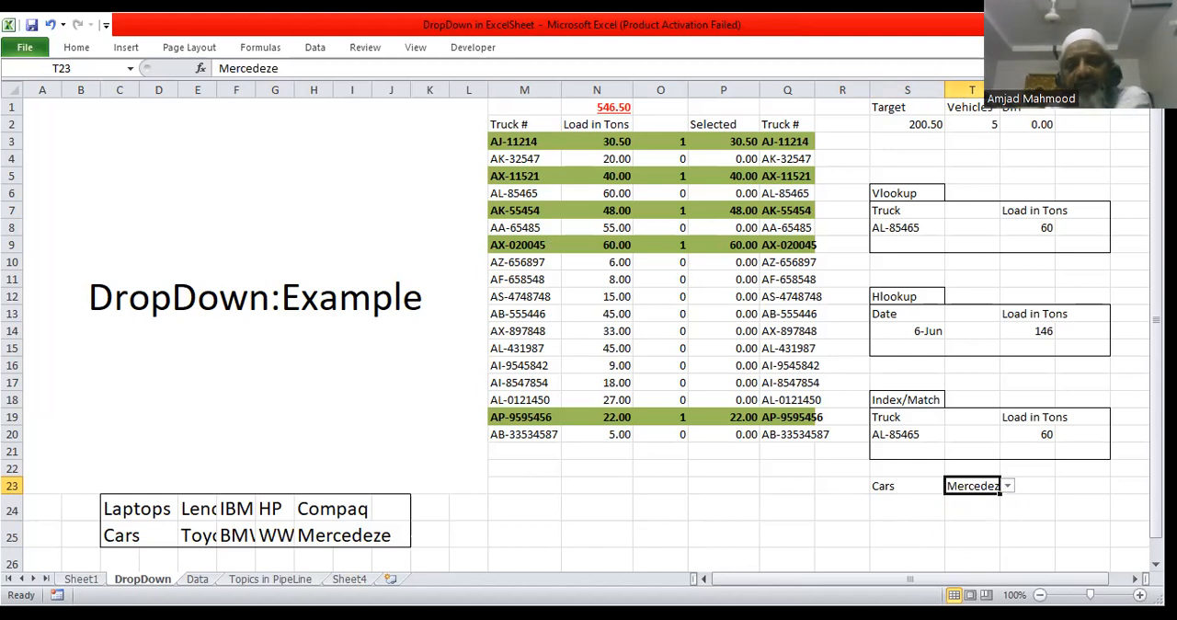
left_click(1008, 487)
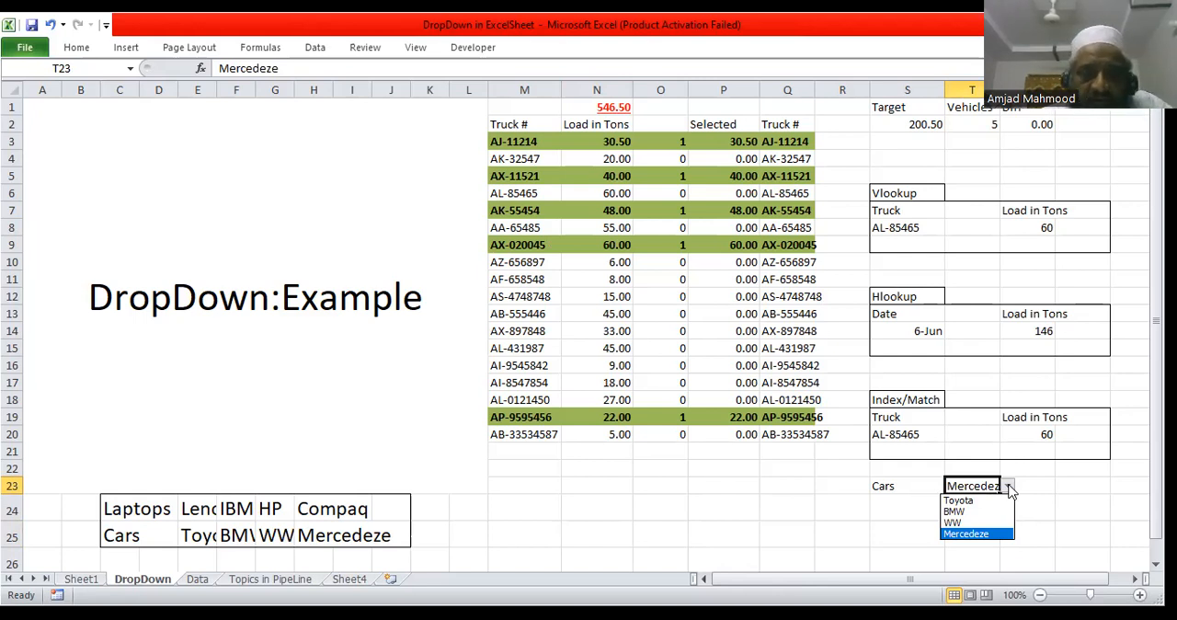
left_click(1012, 489)
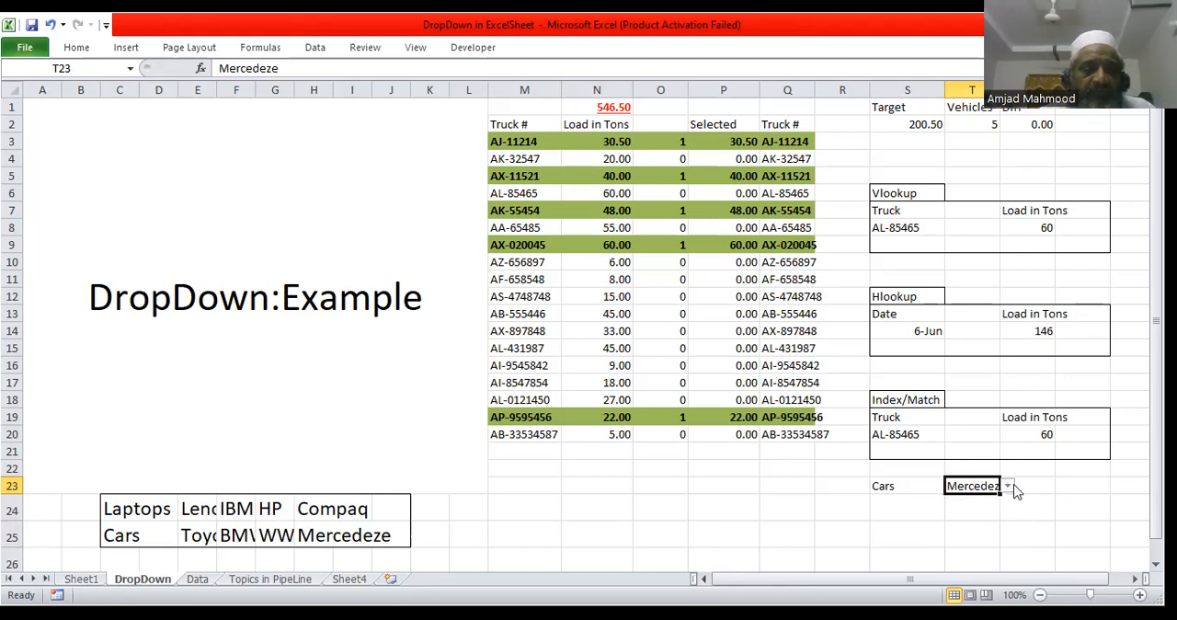